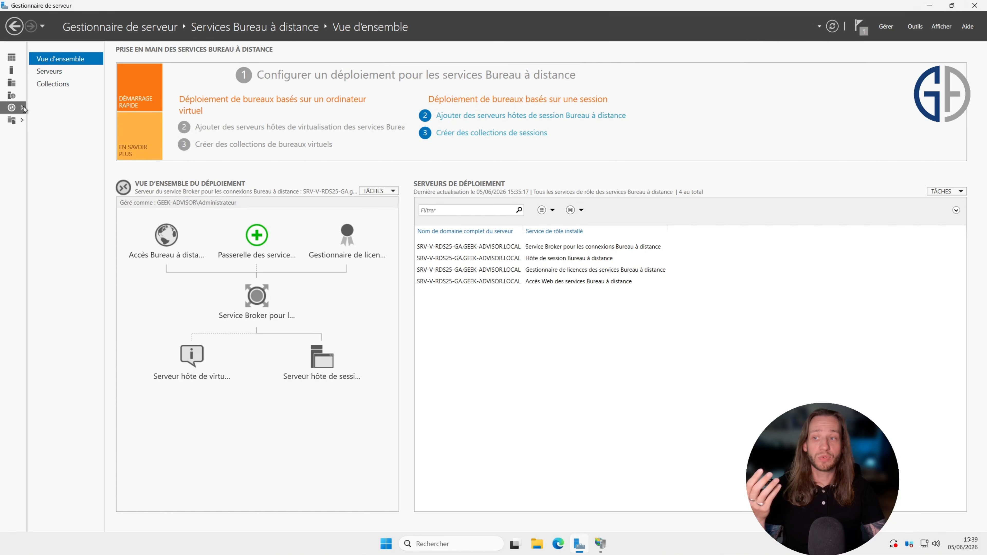
Step: Start a new session collection named RemoteApp and add SRV-V-RDS25-GA as its session host server
{"action": "left_click", "coordinate": [61, 86]}
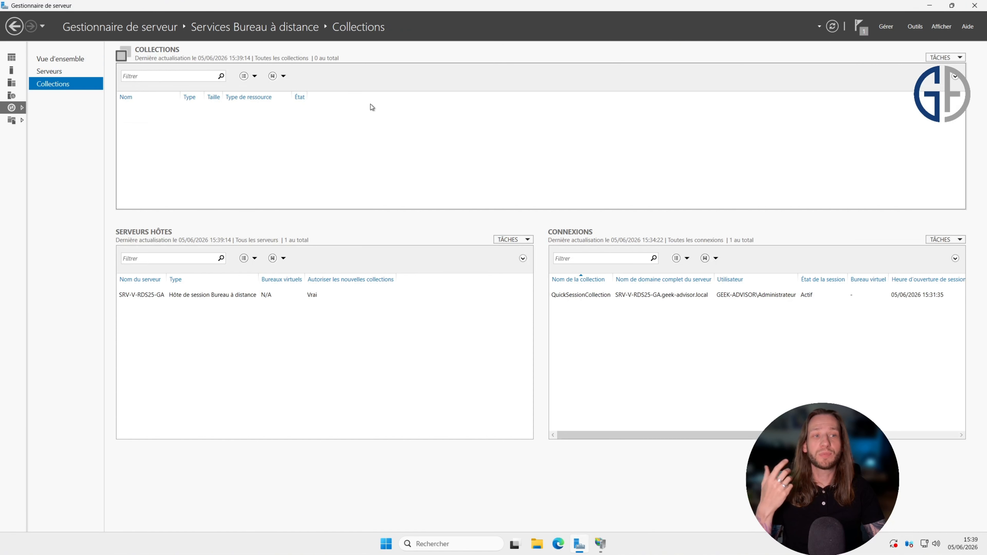
{"action": "left_click", "coordinate": [945, 58]}
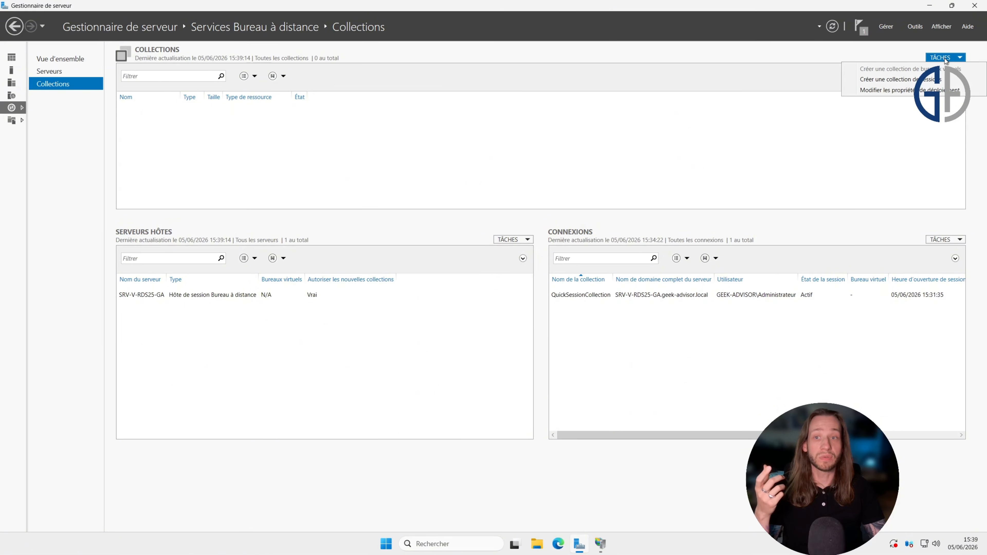
{"action": "left_click", "coordinate": [941, 79]}
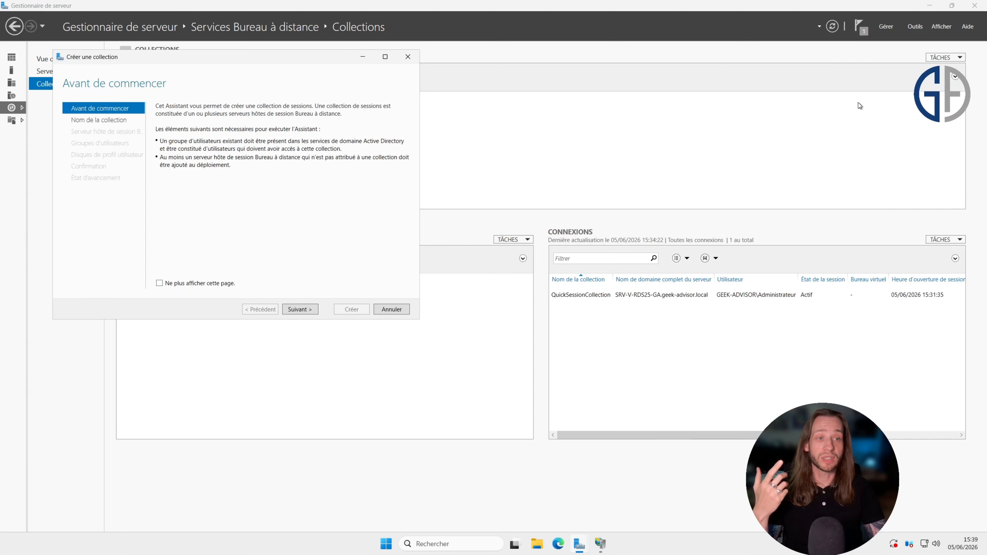
{"action": "left_click", "coordinate": [310, 310]}
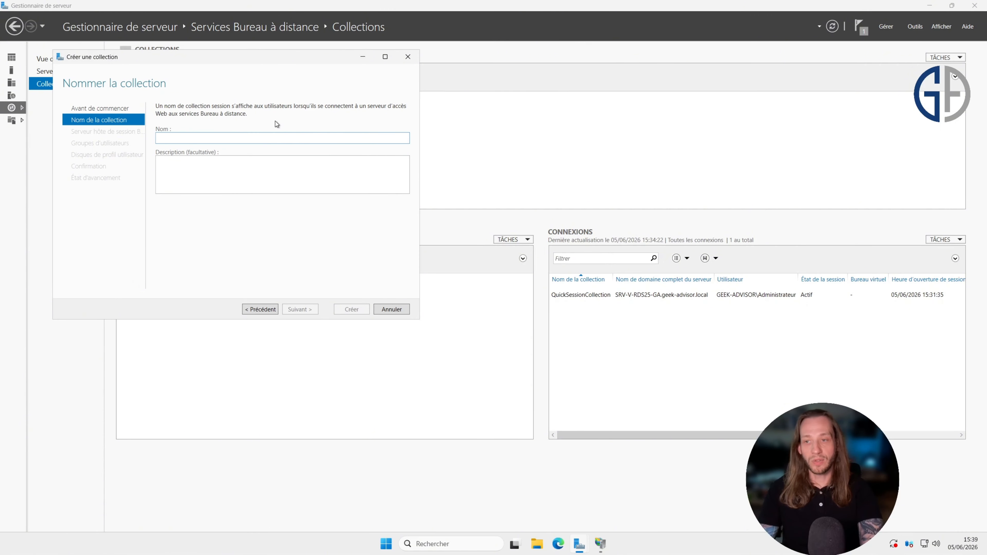
{"action": "type", "text": "RemoteApp"}
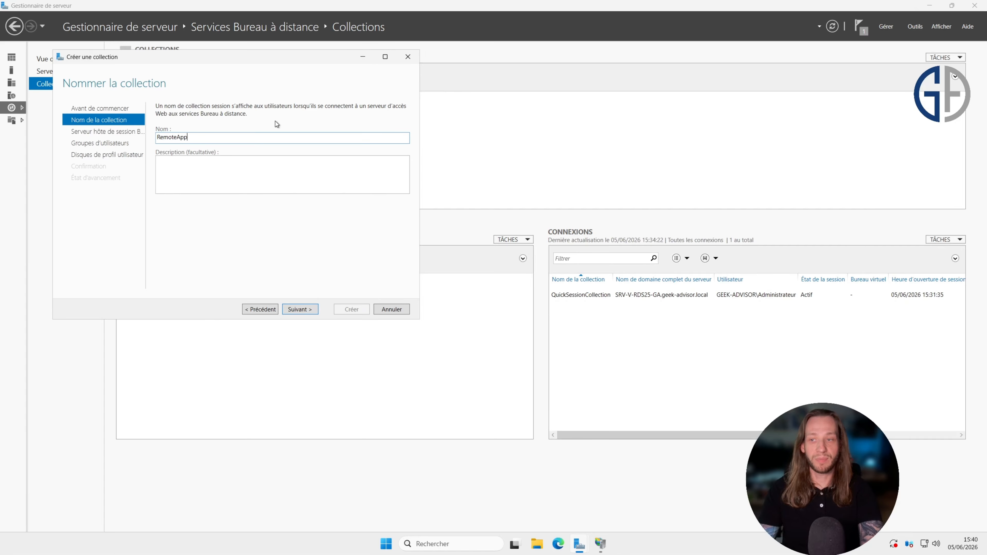
{"action": "key", "text": "Return"}
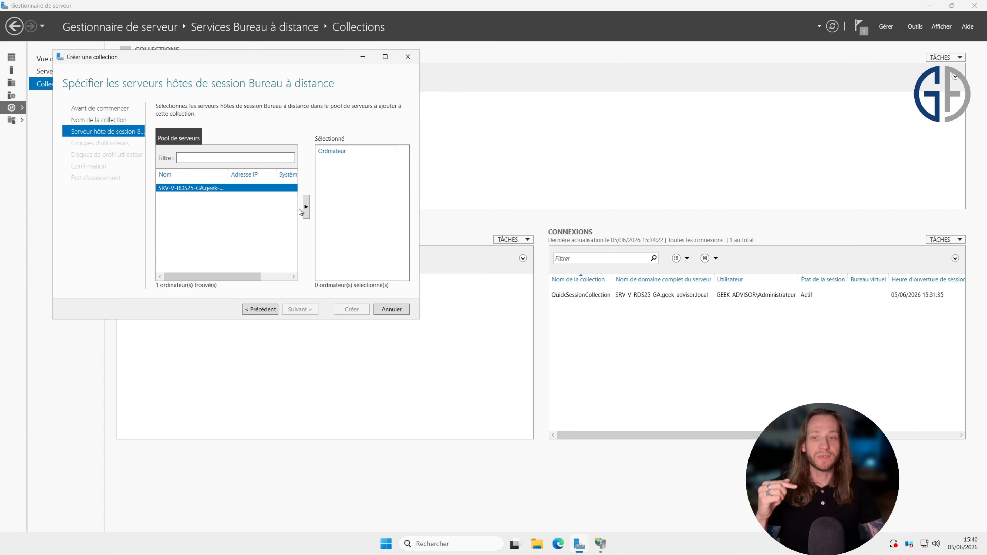
{"action": "left_click", "coordinate": [306, 207]}
{"action": "left_click", "coordinate": [307, 309]}
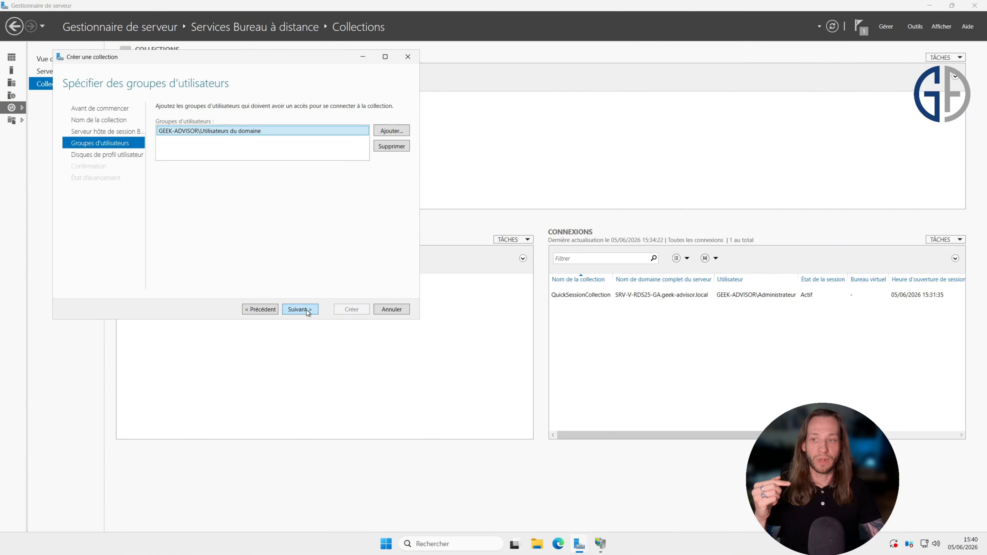
Step: Replace the default domain users group with the g_rds group for access to the collection
{"action": "left_click", "coordinate": [389, 151]}
{"action": "left_click", "coordinate": [391, 132]}
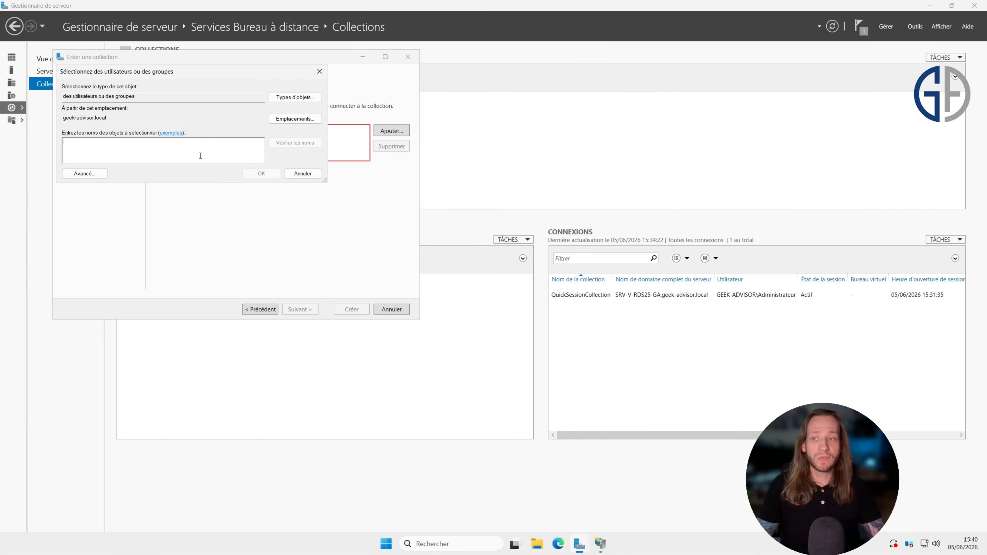
{"action": "type", "text": "g_rds"}
{"action": "key", "text": "Return"}
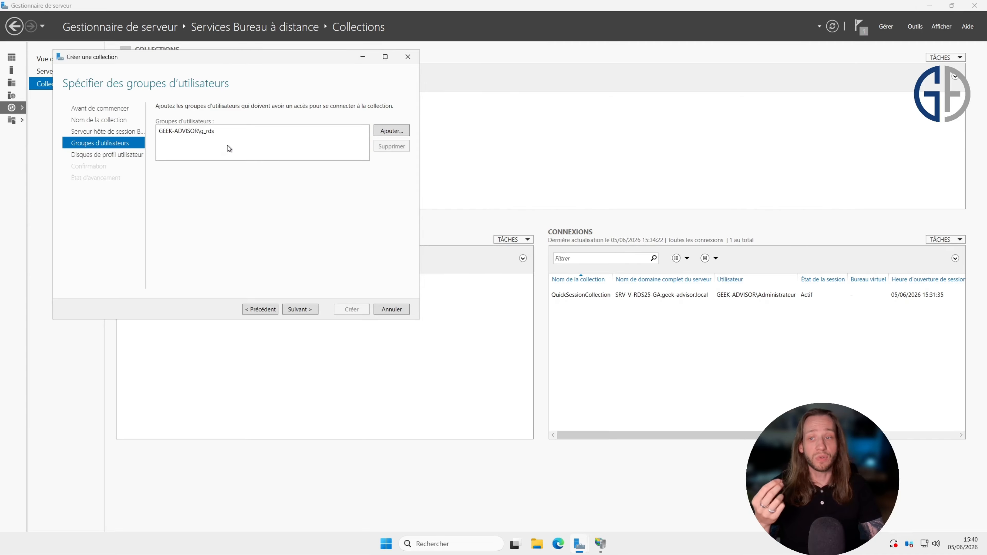
{"action": "left_click", "coordinate": [211, 132]}
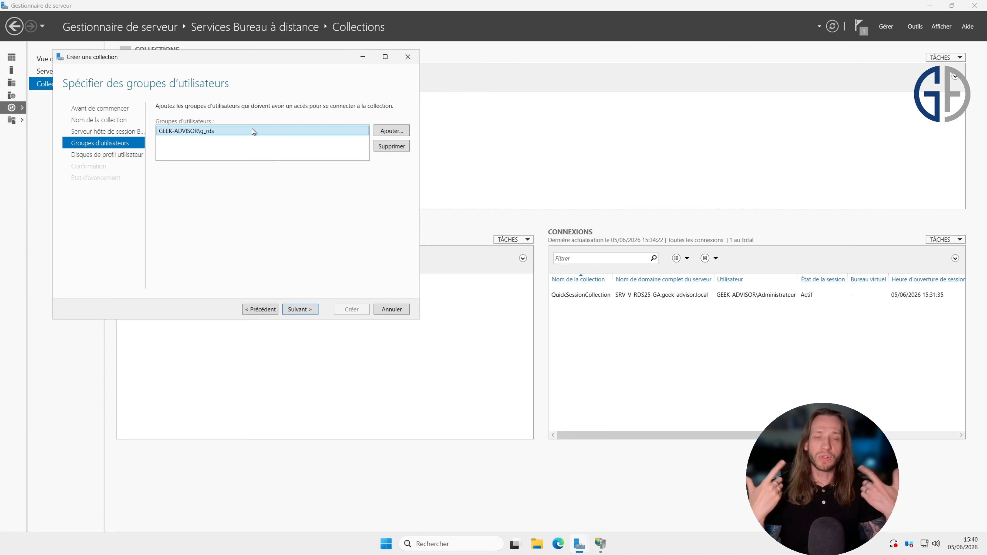
{"action": "key", "text": "Return"}
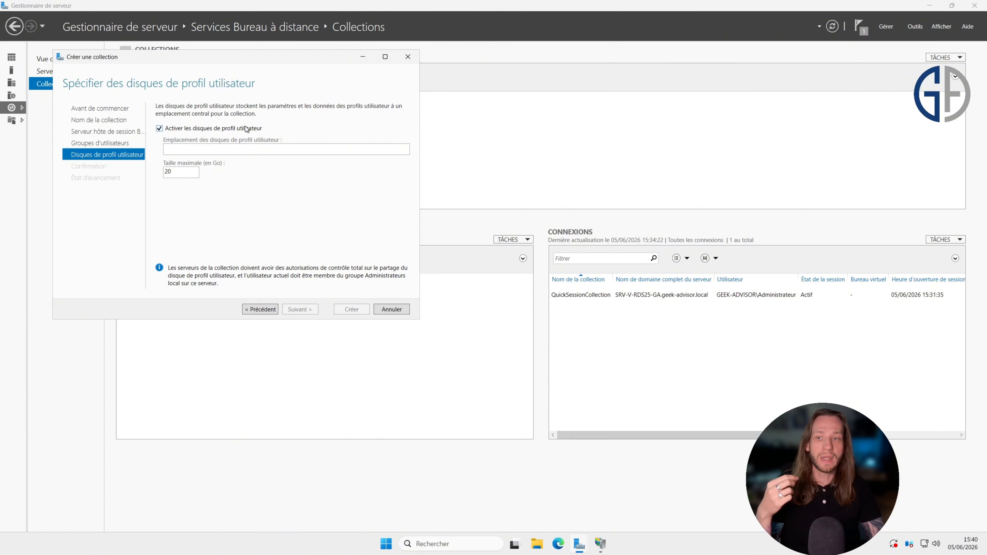
Step: Disable user profile disks and create the session collection
{"action": "left_click", "coordinate": [246, 128]}
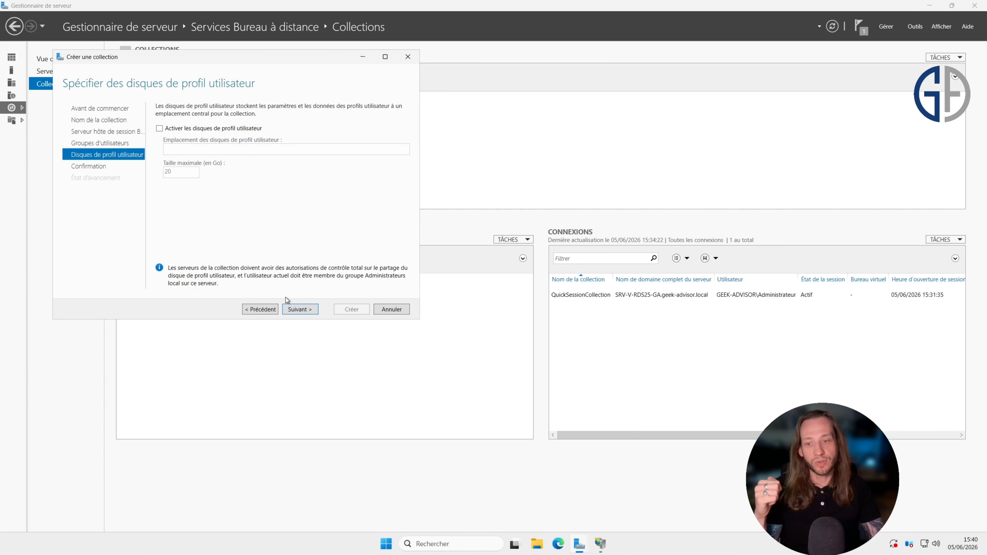
{"action": "left_click", "coordinate": [299, 309]}
{"action": "left_click", "coordinate": [350, 309]}
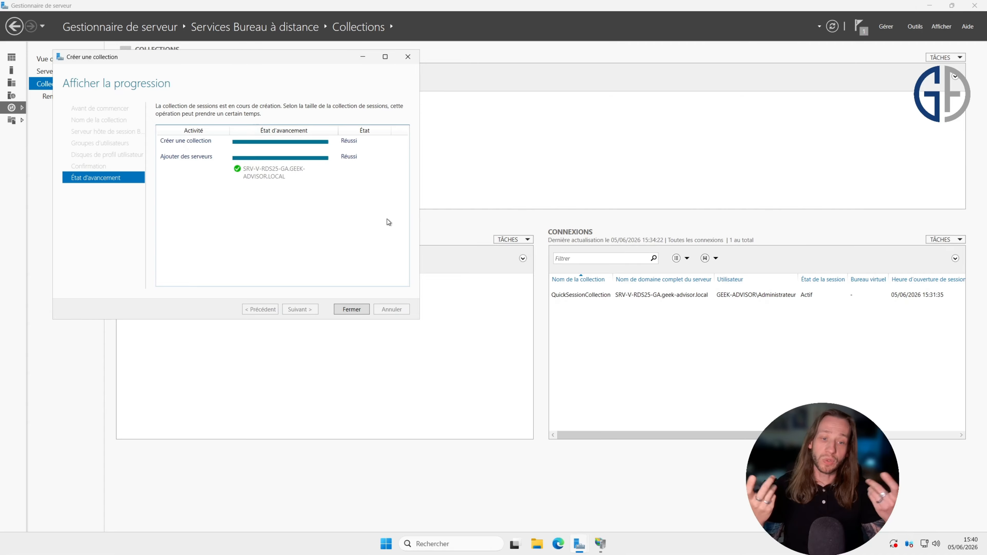
{"action": "left_click", "coordinate": [351, 309]}
Step: Publish PuTTY as a RemoteApp program in the RemoteApp collection
{"action": "left_click", "coordinate": [85, 97]}
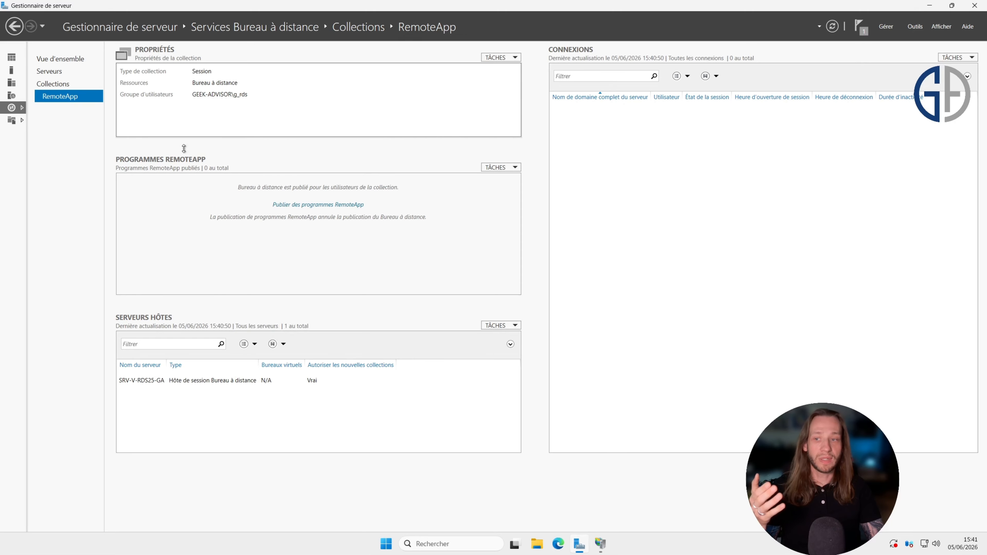
{"action": "left_click", "coordinate": [358, 205]}
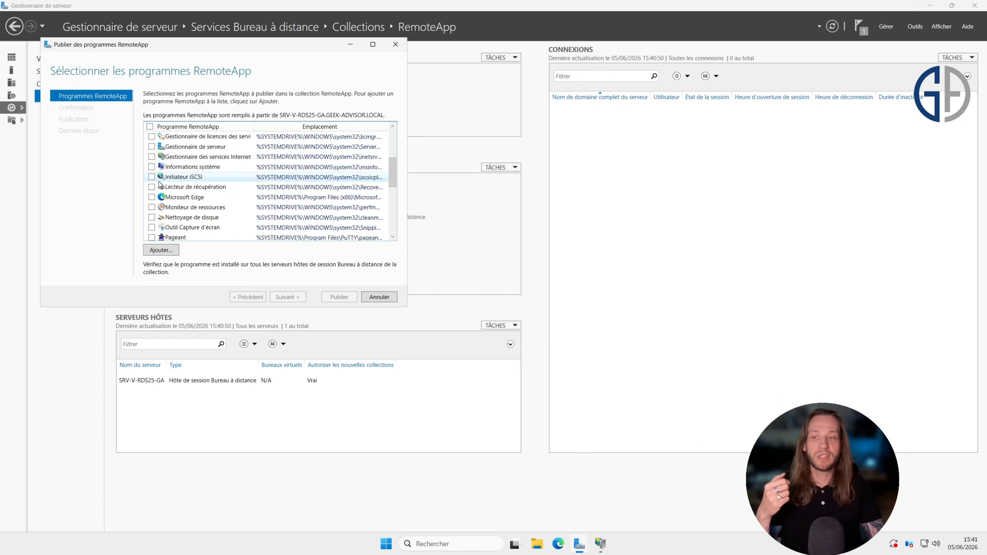
{"action": "scroll", "coordinate": [233, 187], "scroll_direction": "down", "scroll_amount": 3}
{"action": "left_click", "coordinate": [152, 166]}
{"action": "left_click", "coordinate": [288, 297]}
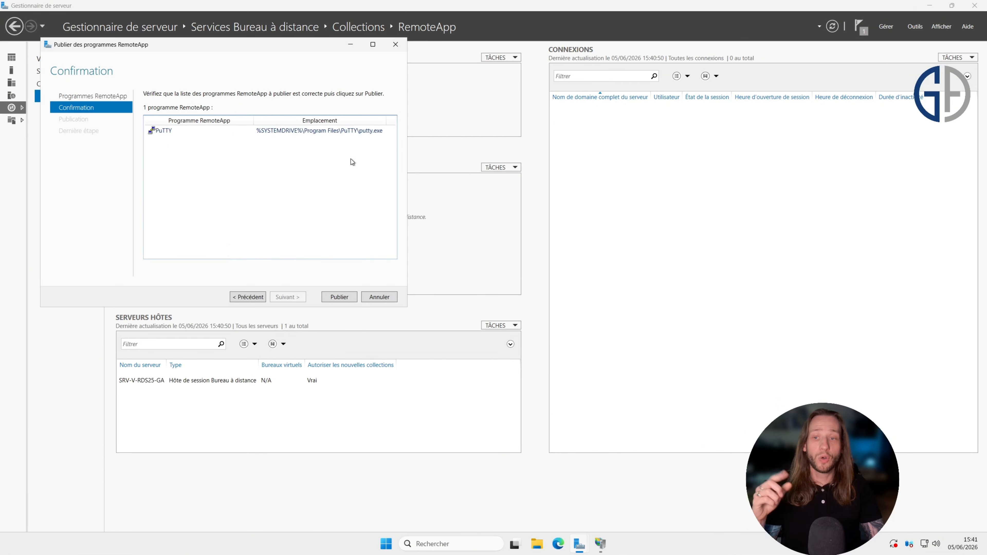
{"action": "left_click", "coordinate": [345, 297]}
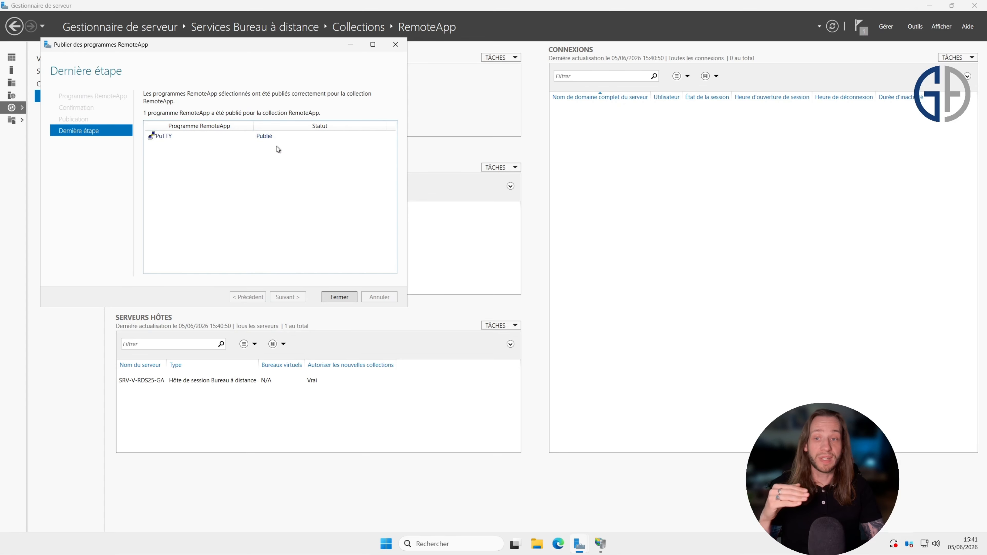
{"action": "left_click", "coordinate": [347, 299]}
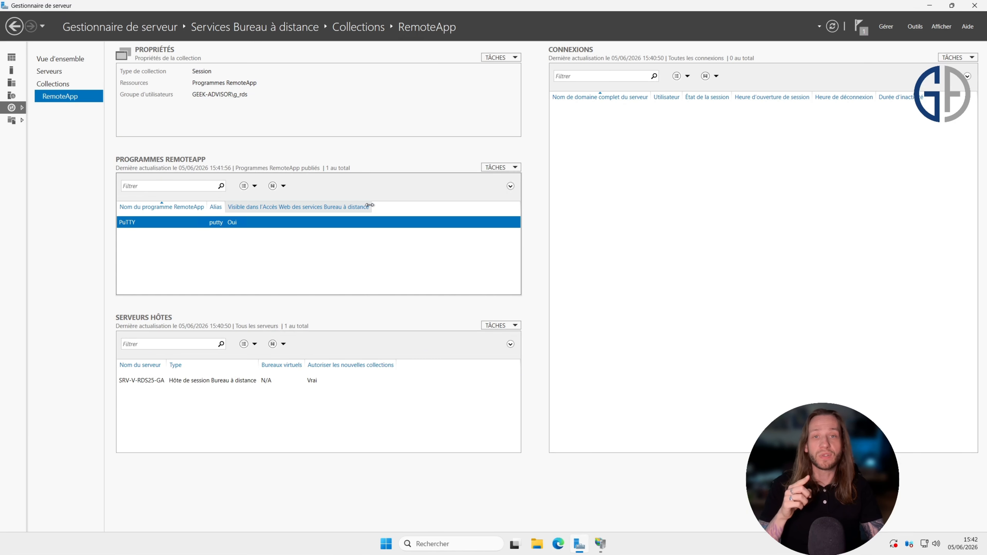
{"action": "left_click", "coordinate": [559, 545]}
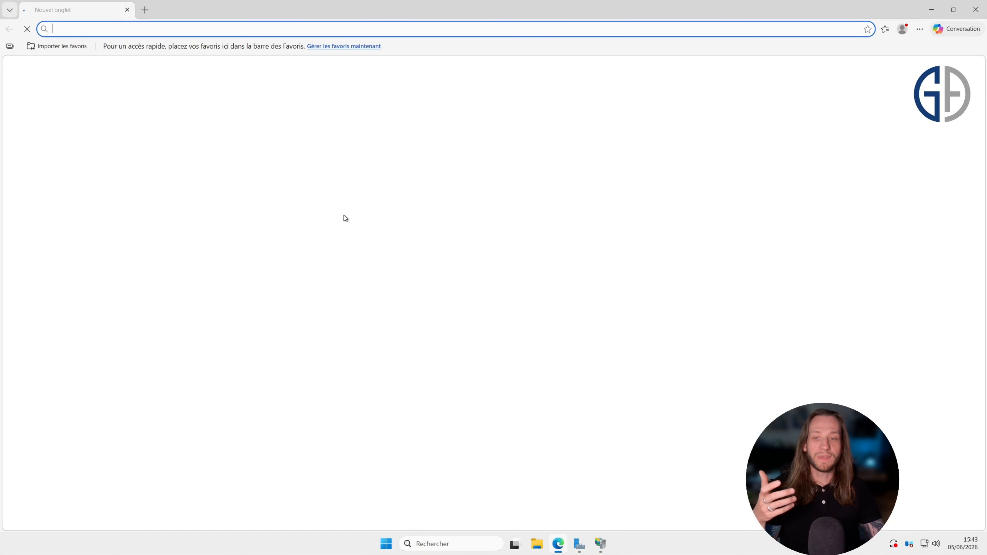
{"action": "type", "text": "https://s"}
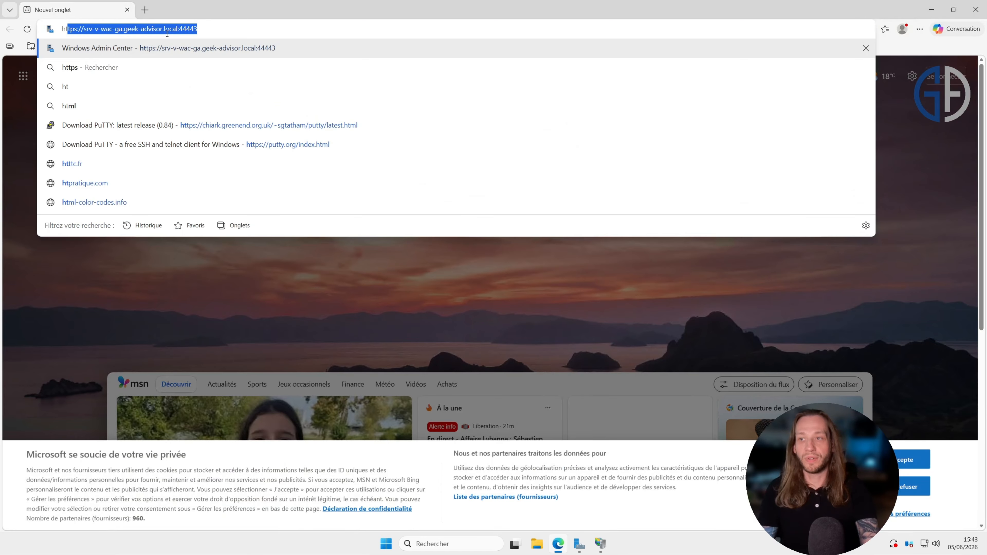
{"action": "type", "text": "r"}
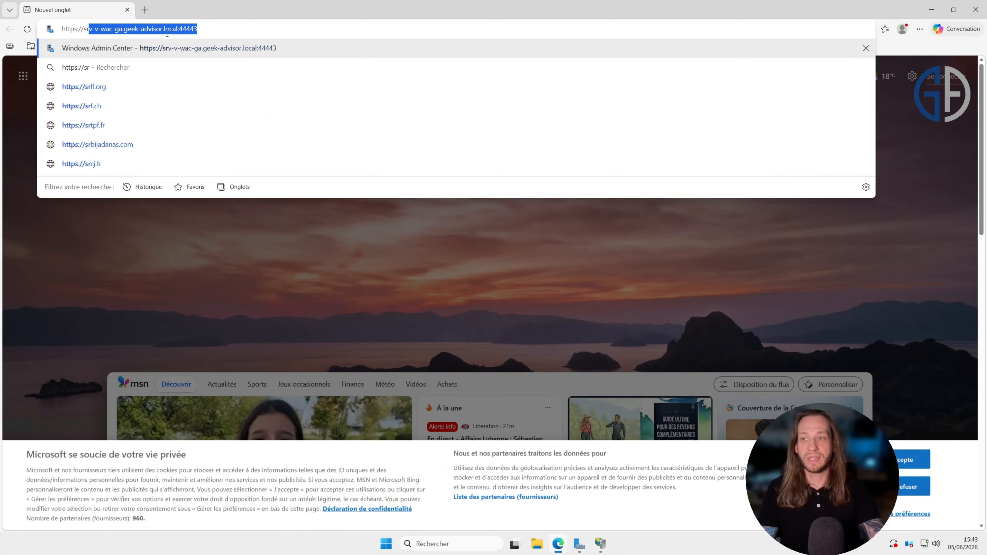
{"action": "type", "text": "v-v-rds25-ga"}
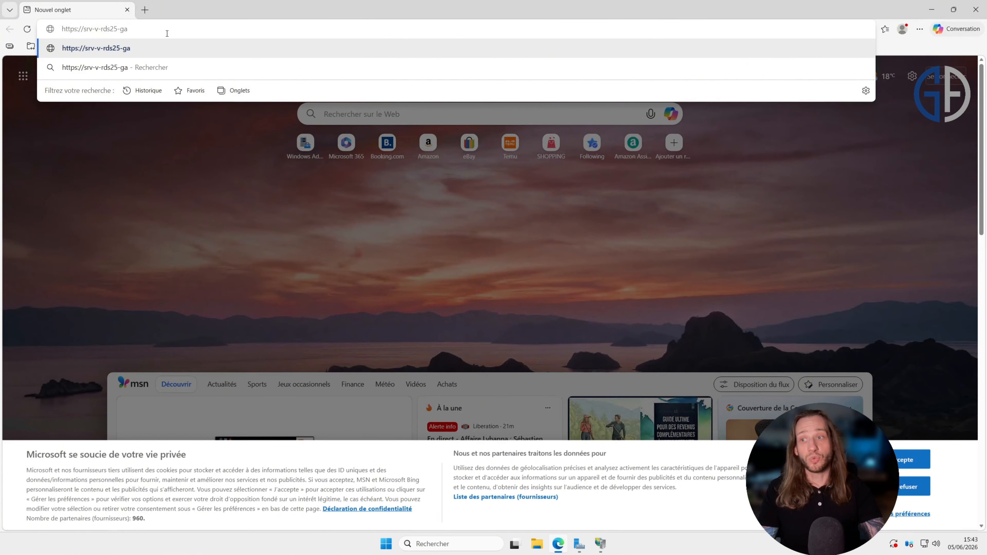
{"action": "type", "text": "/"}
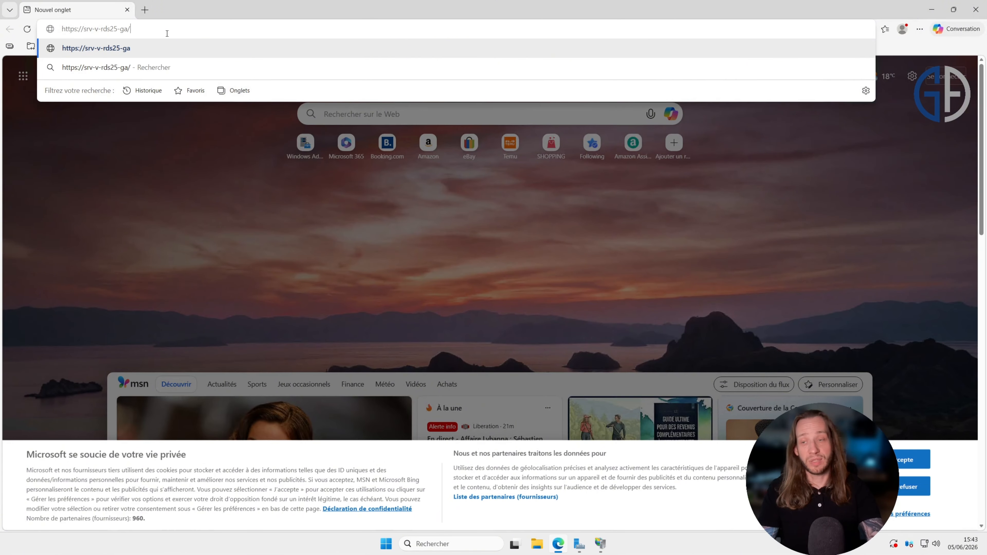
{"action": "type", "text": "rdweb"}
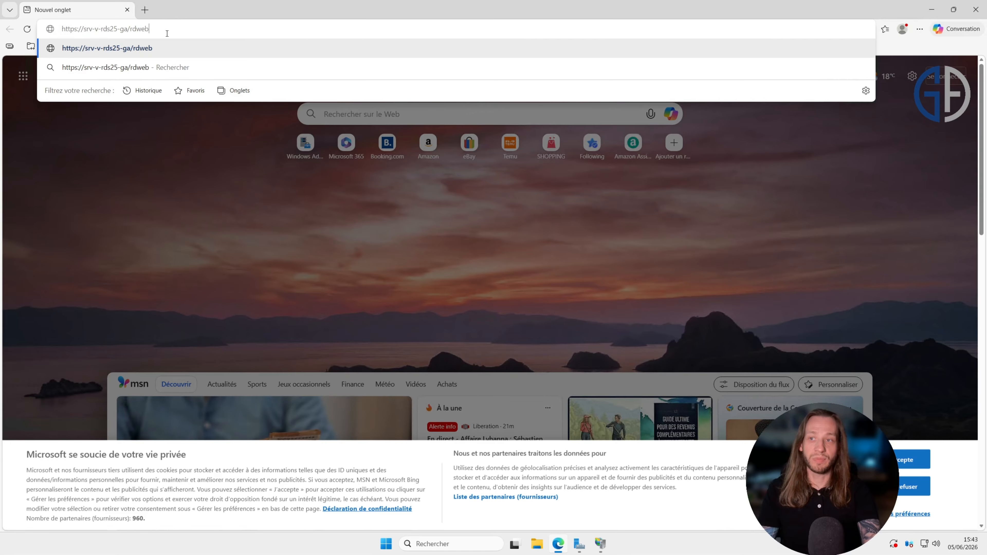
{"action": "key", "text": "Return"}
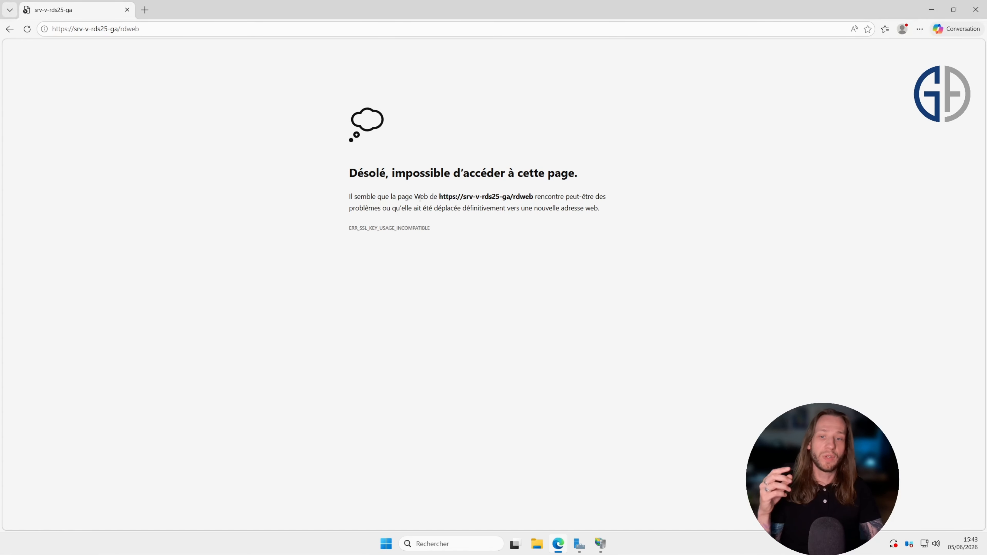
Step: Examine the error code and the address given on the loaded page
{"action": "left_click_drag", "start_coordinate": [438, 229], "coordinate": [347, 233]}
{"action": "left_click", "coordinate": [400, 237]}
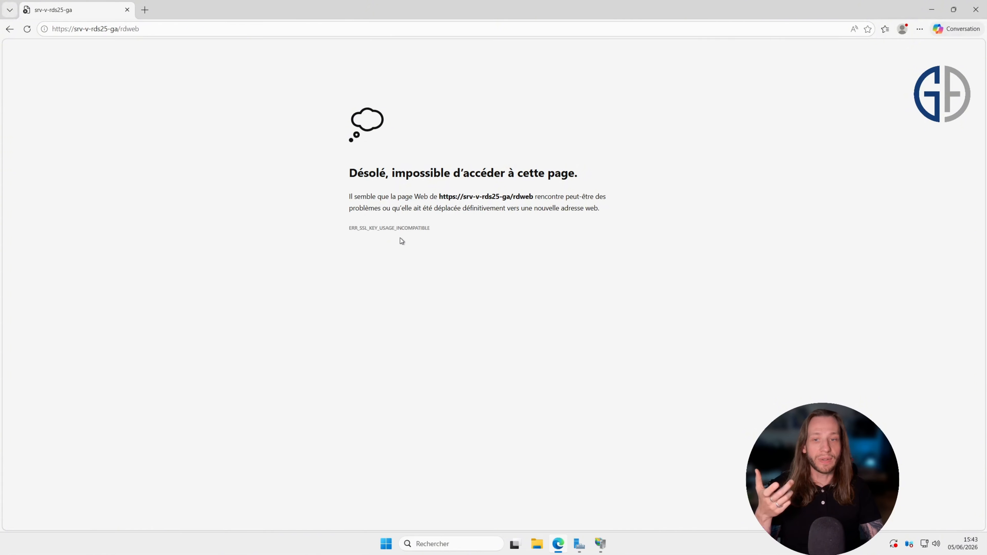
{"action": "left_click_drag", "start_coordinate": [440, 231], "coordinate": [344, 231]}
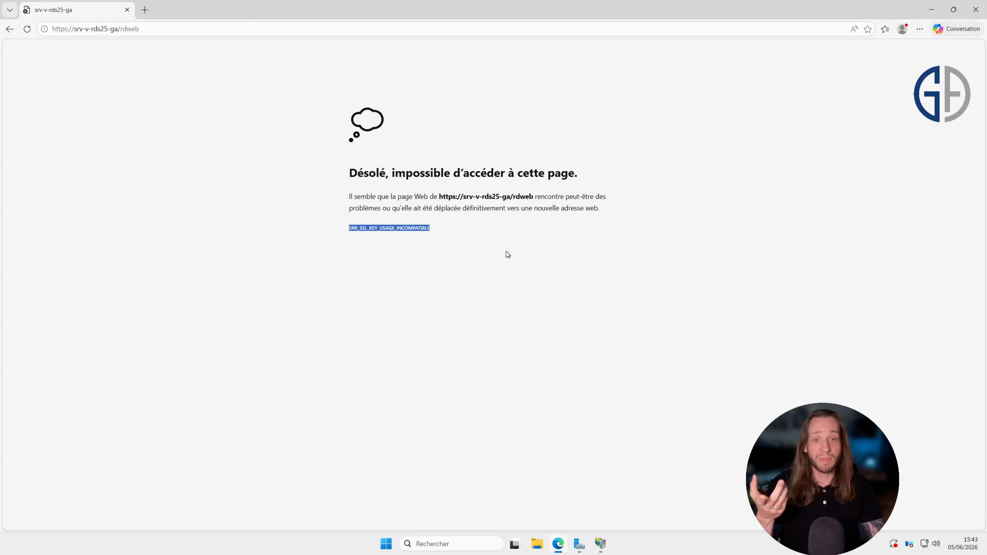
{"action": "left_click_drag", "start_coordinate": [532, 198], "coordinate": [440, 196]}
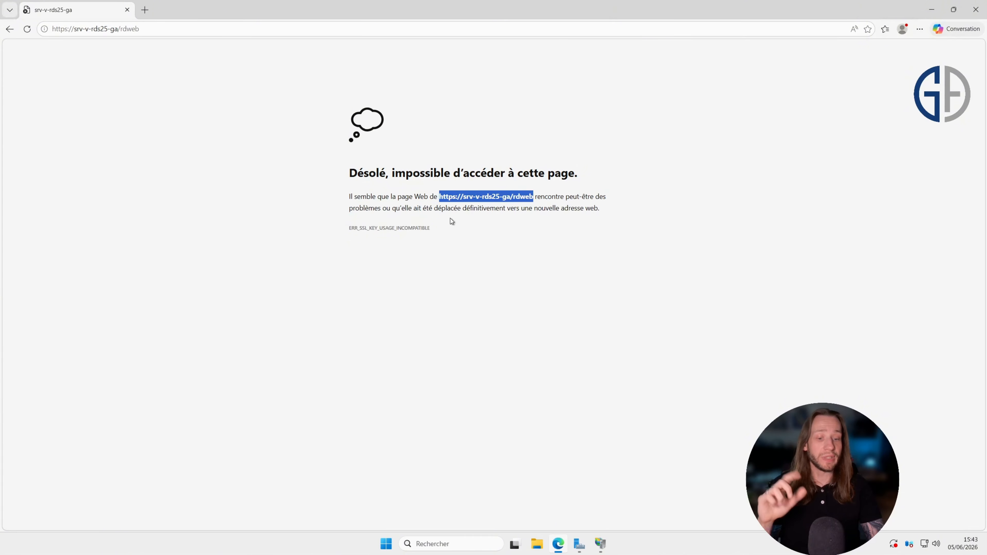
{"action": "left_click", "coordinate": [494, 259]}
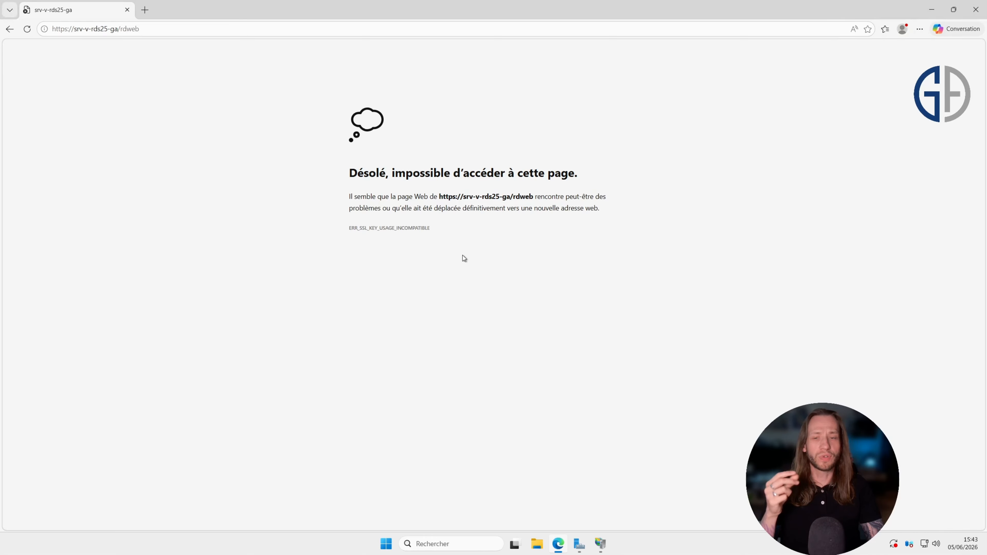
{"action": "left_click_drag", "start_coordinate": [430, 229], "coordinate": [384, 229]}
{"action": "left_click", "coordinate": [434, 258]}
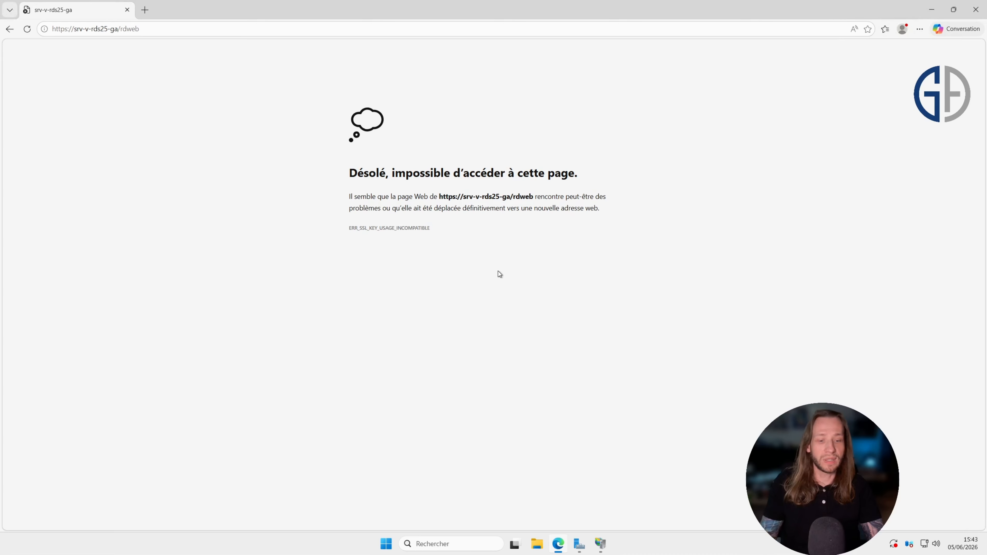
Step: Switch to the IIS Manager and open the server certificates of SRV-V-RDS25-GA
{"action": "key", "text": "super+s"}
{"action": "type", "text": "iis"}
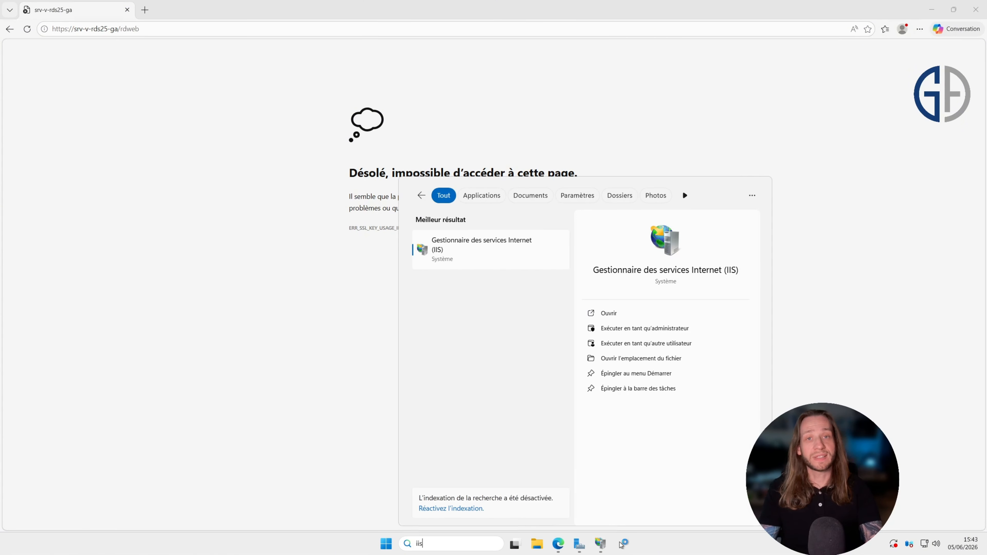
{"action": "key", "text": "Return"}
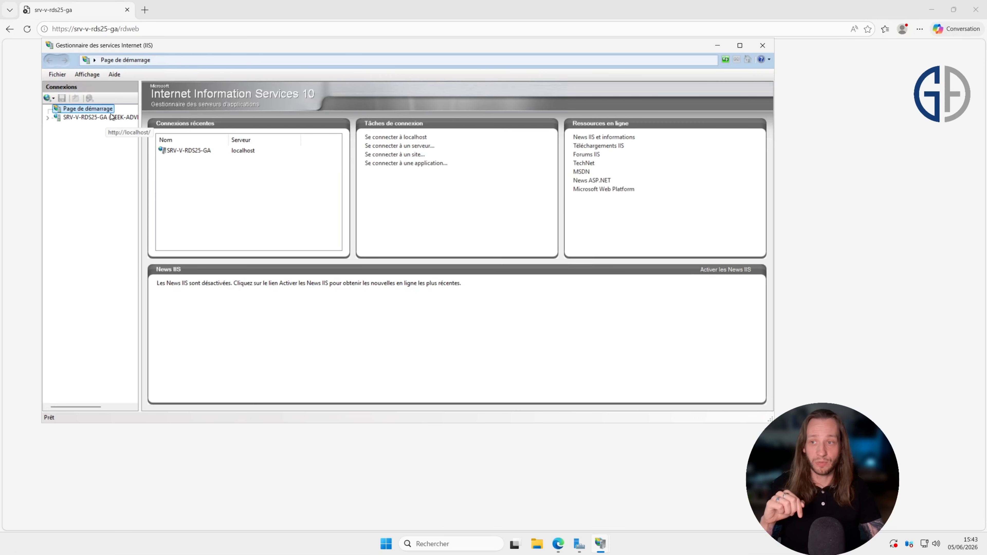
{"action": "left_click", "coordinate": [95, 117]}
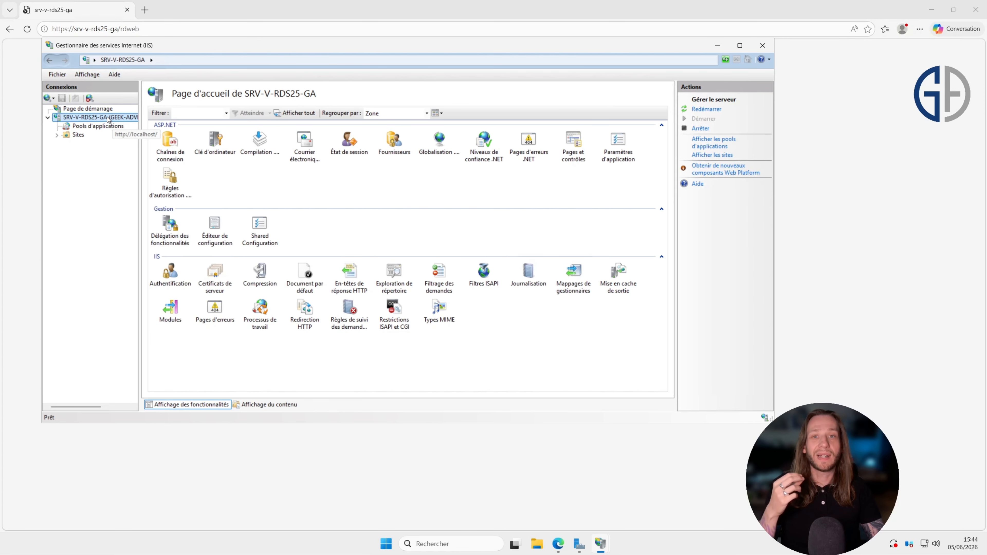
{"action": "left_click", "coordinate": [217, 284]}
{"action": "double_click", "coordinate": [217, 285]}
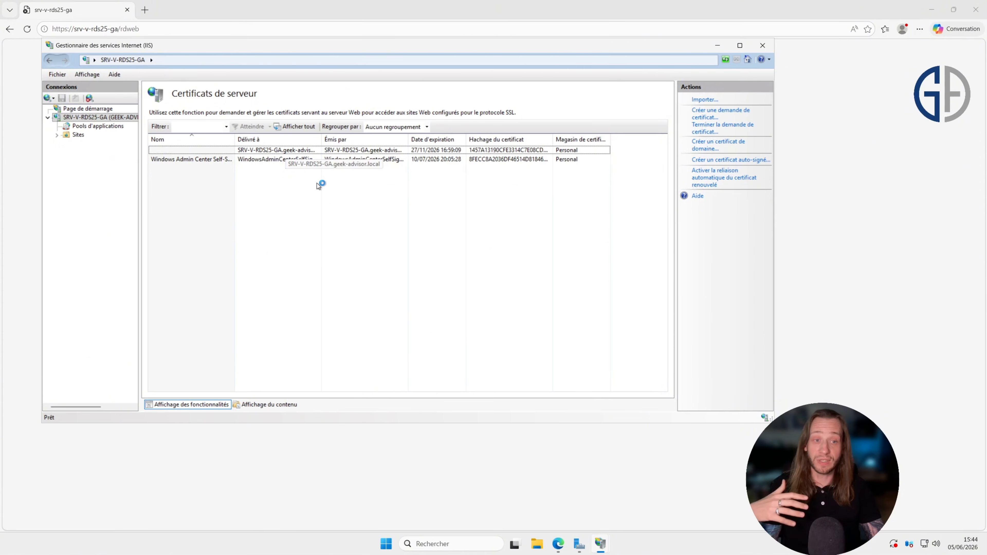
Step: Create a self-signed certificate named RDSRDWEB in the Personal certificate store
{"action": "left_click", "coordinate": [716, 163]}
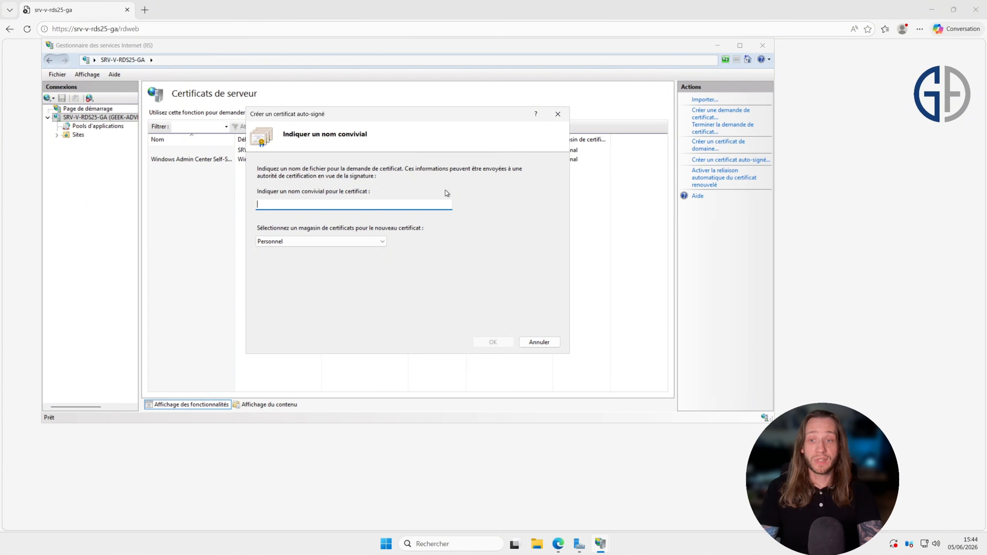
{"action": "type", "text": "RDSR"}
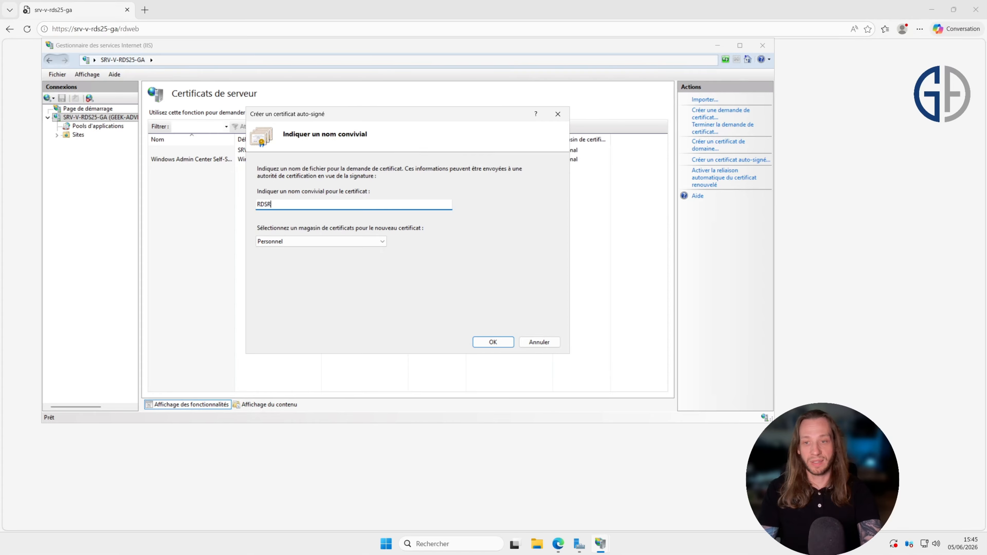
{"action": "type", "text": "DWEB"}
{"action": "key", "text": "Return"}
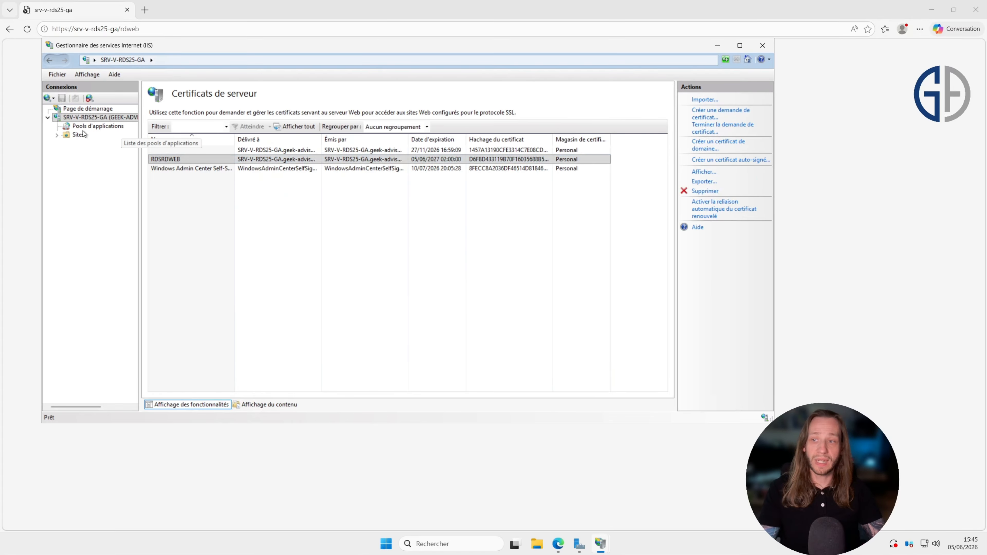
Step: Assign the RDSRDWEB certificate to the HTTPS binding on port 443 of Default Web Site
{"action": "left_click", "coordinate": [79, 135]}
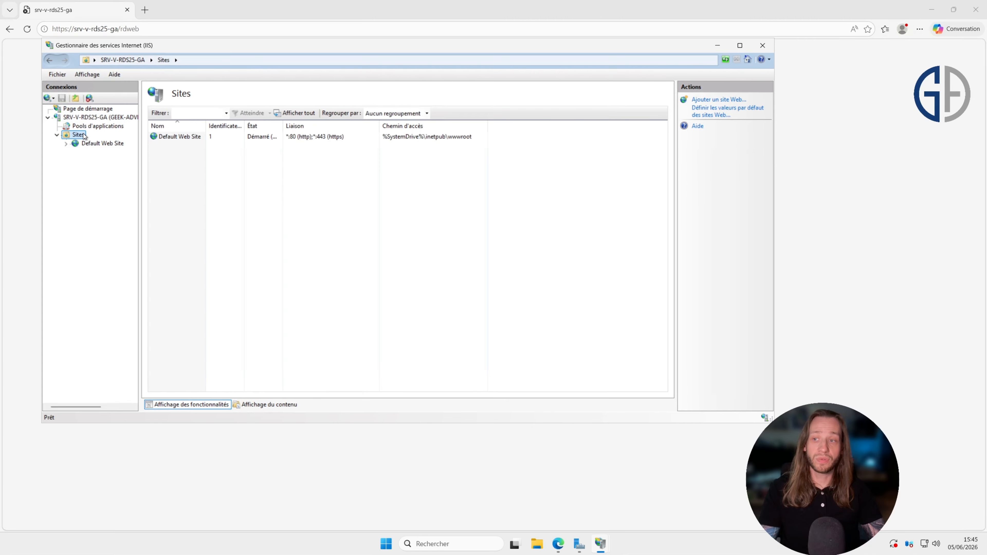
{"action": "left_click", "coordinate": [105, 145]}
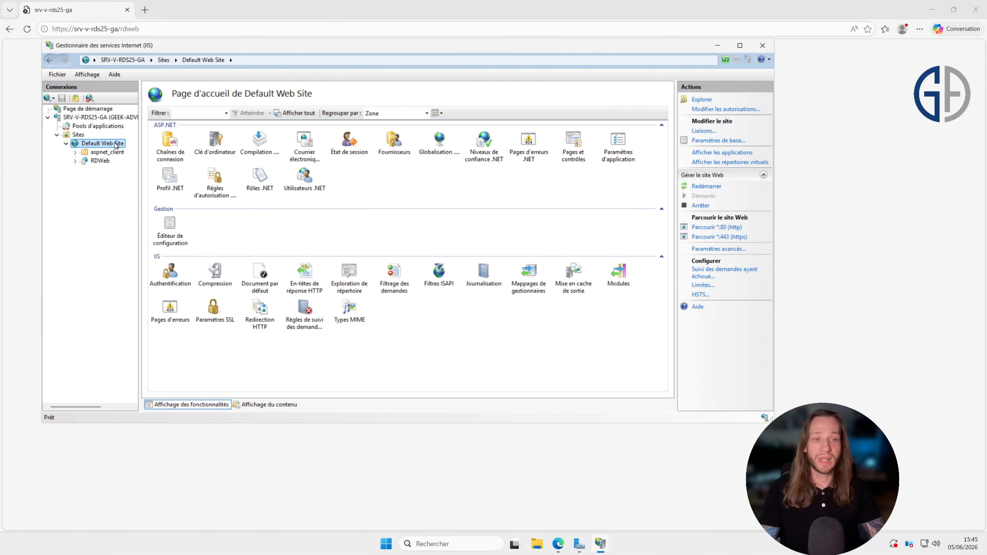
{"action": "left_click", "coordinate": [704, 130]}
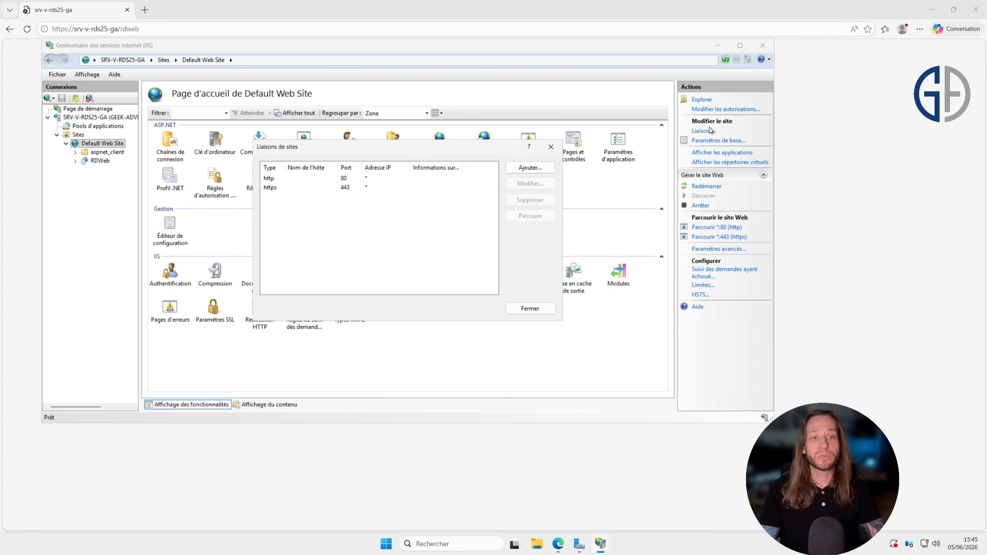
{"action": "left_click", "coordinate": [354, 187]}
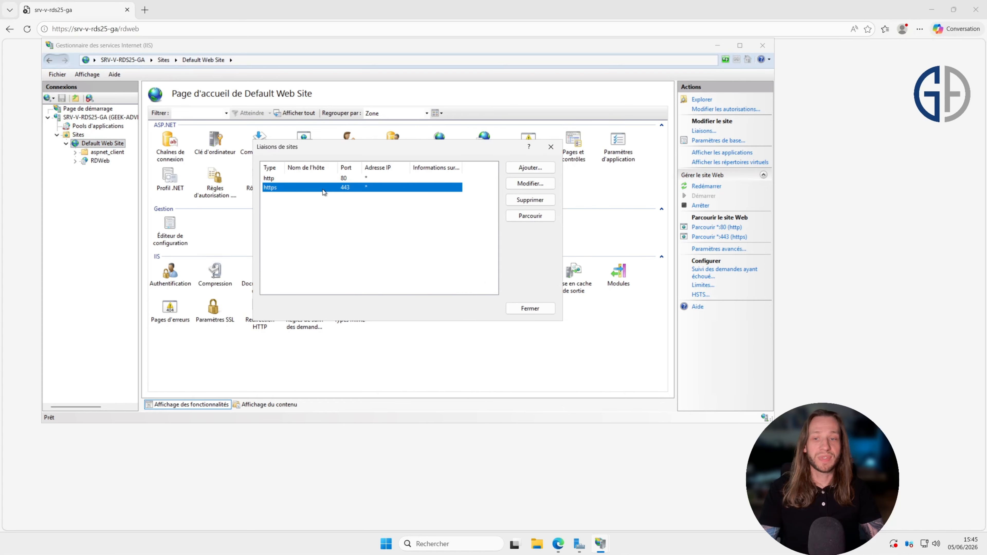
{"action": "left_click", "coordinate": [520, 185]}
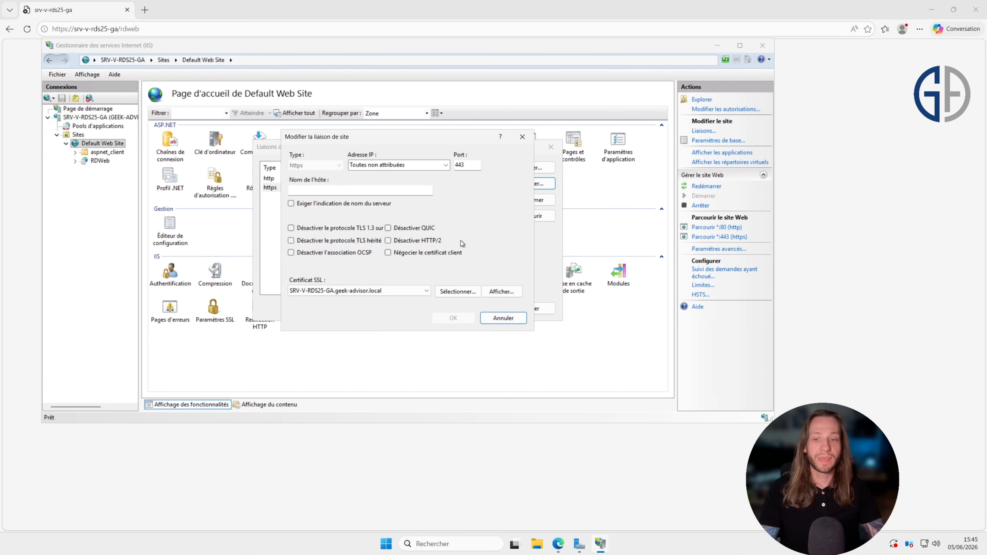
{"action": "left_click", "coordinate": [420, 292]}
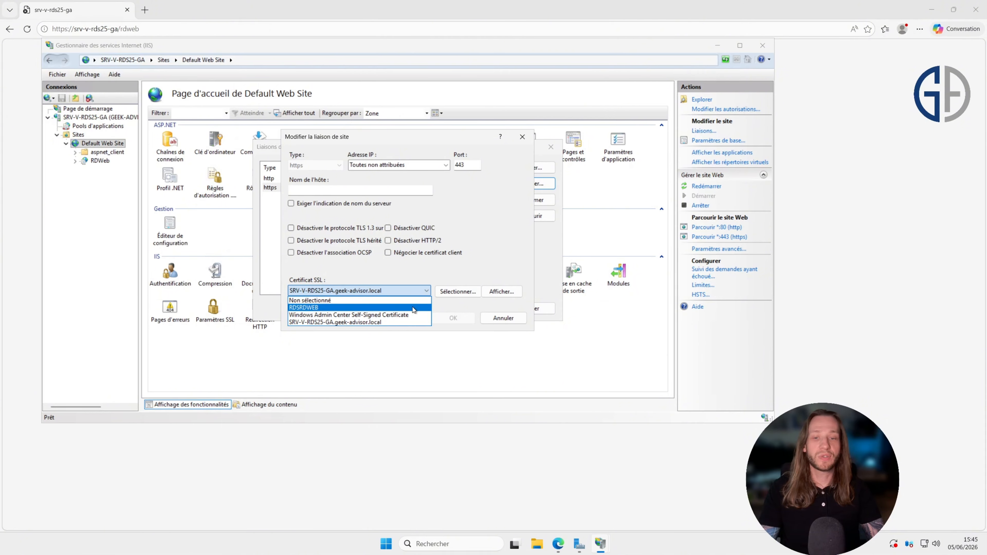
{"action": "left_click", "coordinate": [313, 307]}
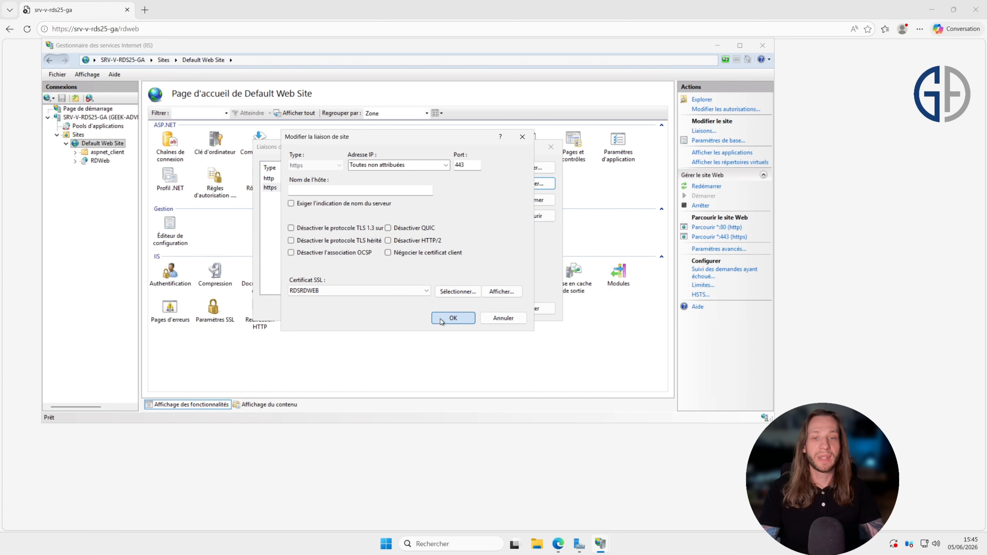
{"action": "left_click", "coordinate": [452, 318]}
{"action": "left_click", "coordinate": [529, 309]}
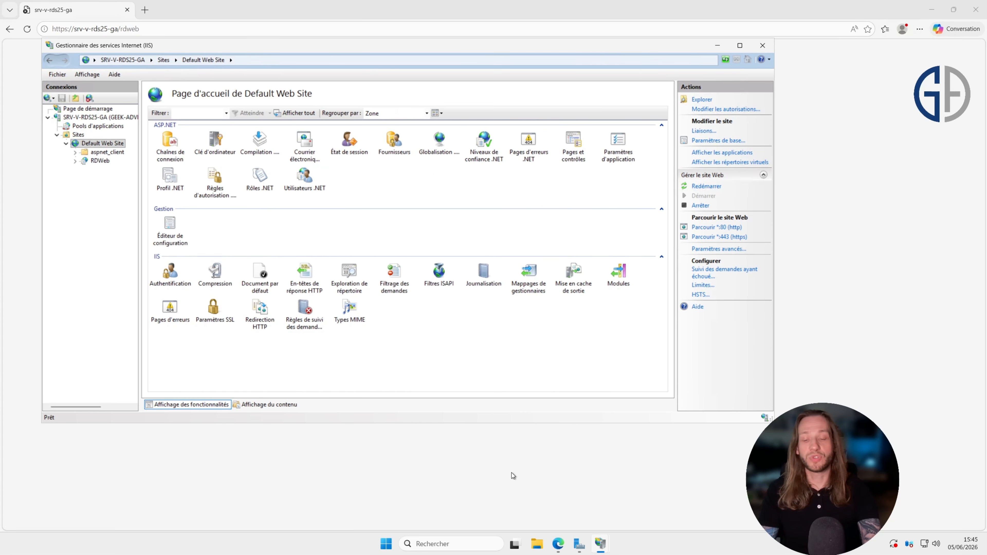
Step: Restart the web services with iisreset from a Command Prompt
{"action": "key", "text": "super+r"}
{"action": "key", "text": "Return"}
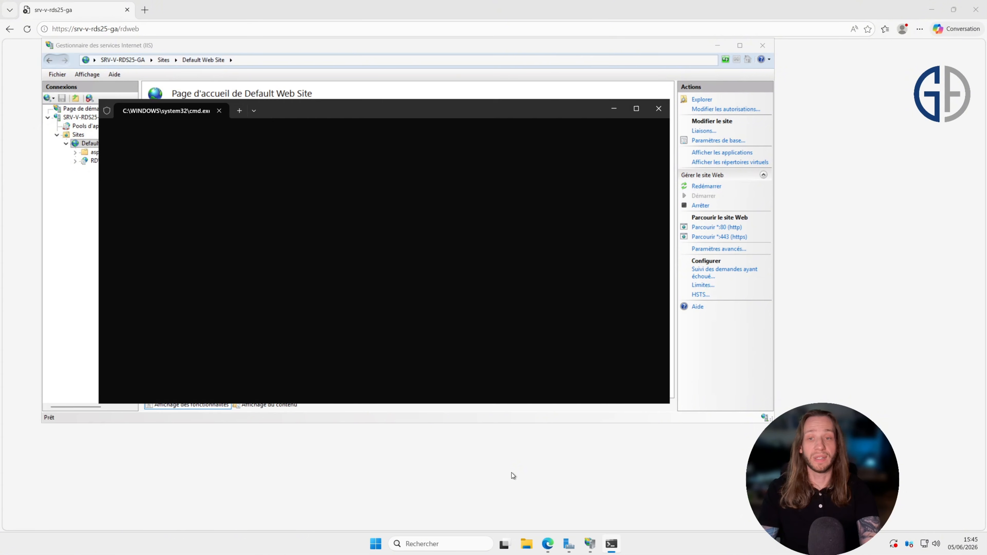
{"action": "type", "text": "iisreset"}
{"action": "key", "text": "Return"}
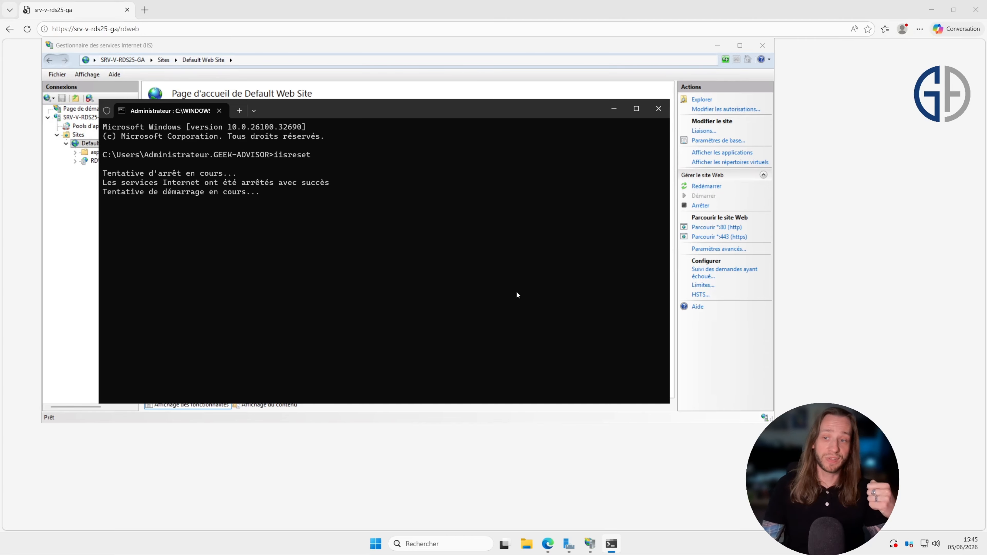
Step: Reload the rdweb portal in Edge and sign in as GEEK-ADVISOR\gadirection with the account password, declining to save it in the browser
{"action": "left_click", "coordinate": [277, 33]}
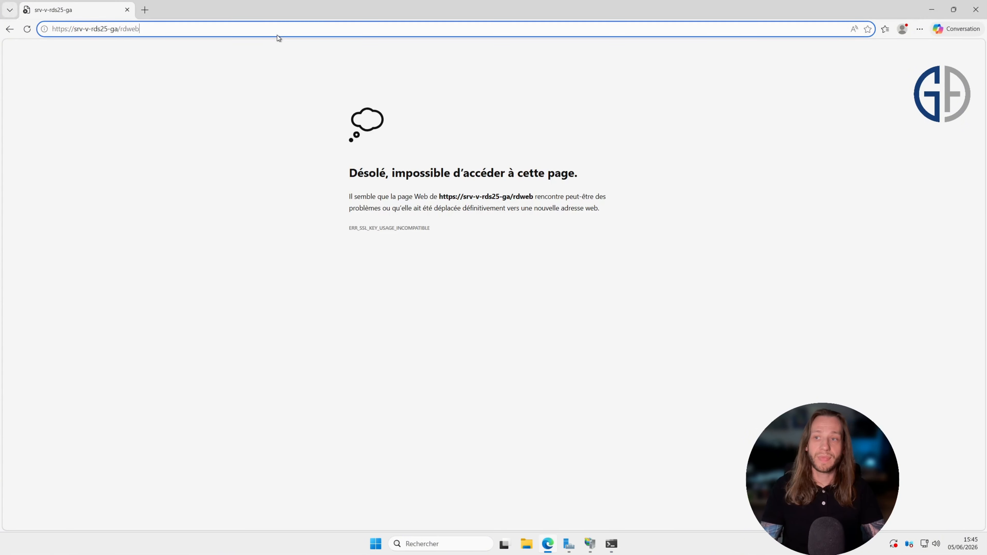
{"action": "key", "text": "Return"}
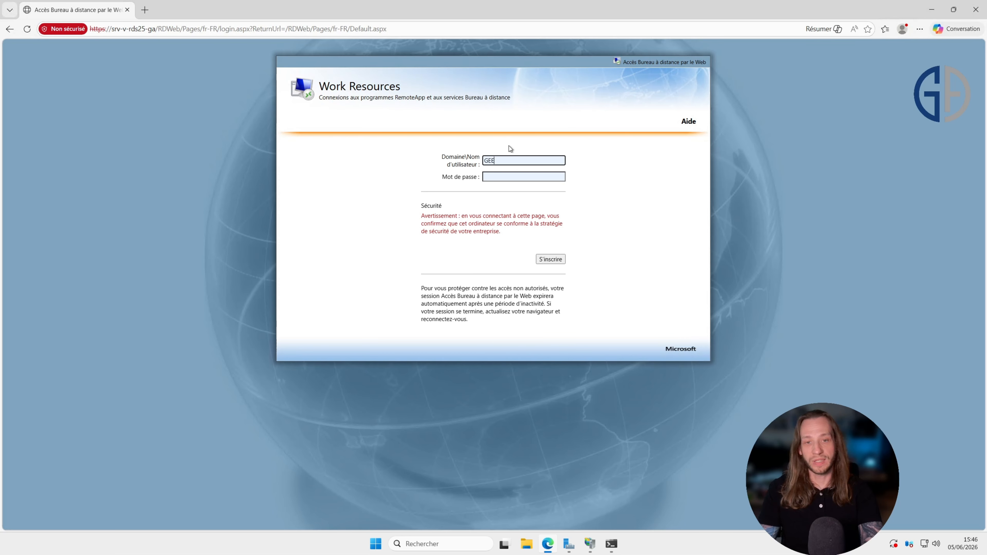
{"action": "type", "text": "K-A"}
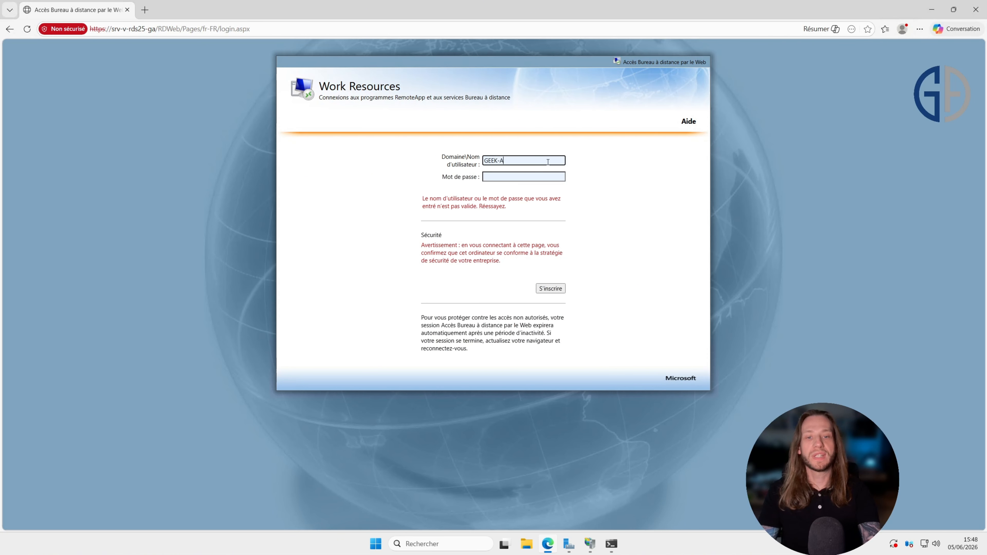
{"action": "type", "text": "DVISOR\\"}
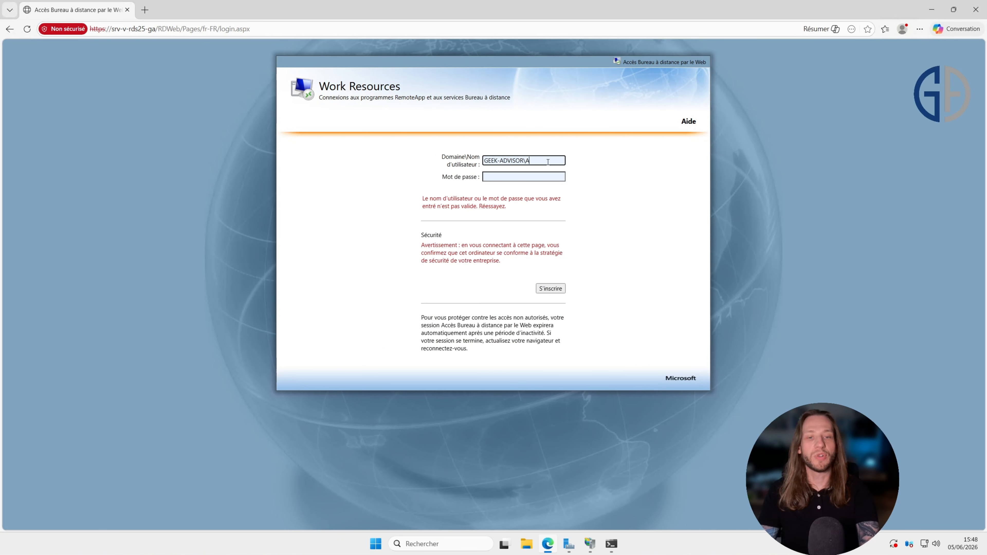
{"action": "type", "text": "ga"}
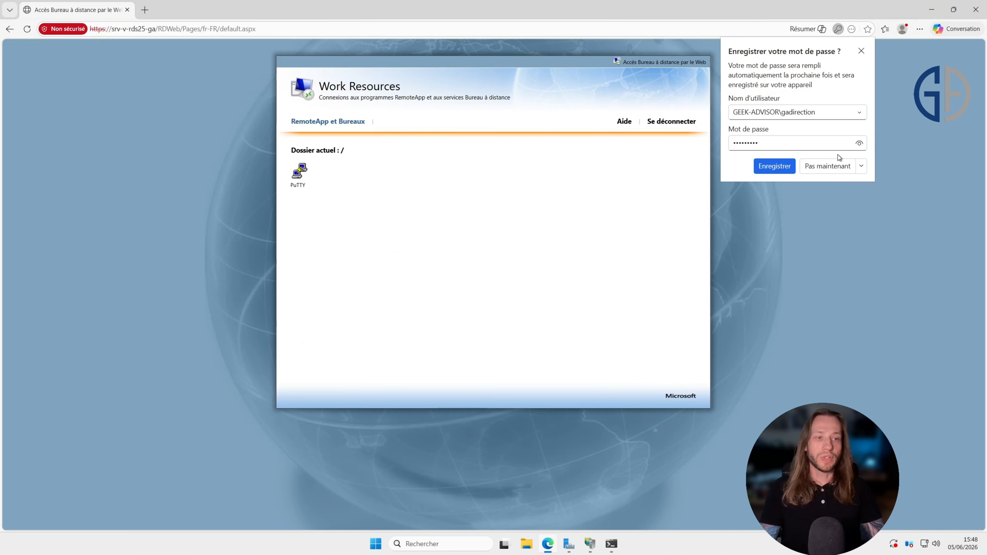
{"action": "left_click", "coordinate": [861, 167]}
{"action": "left_click", "coordinate": [847, 199]}
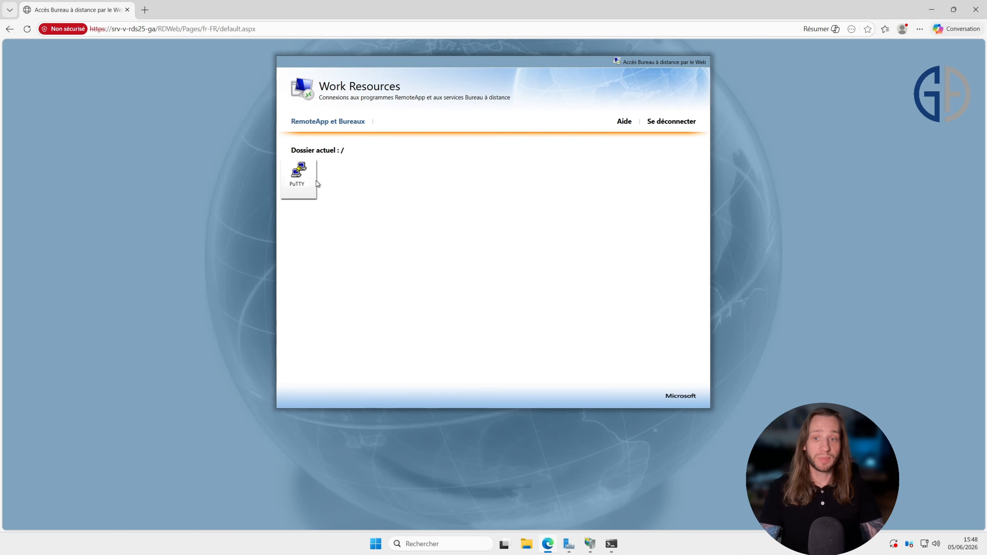
Step: Keep the downloaded PuTTY connection file cpub-putty-RemoteApp-CmsRdsh.rdp and open the folder that contains it
{"action": "left_click", "coordinate": [919, 29]}
{"action": "key", "text": "Escape"}
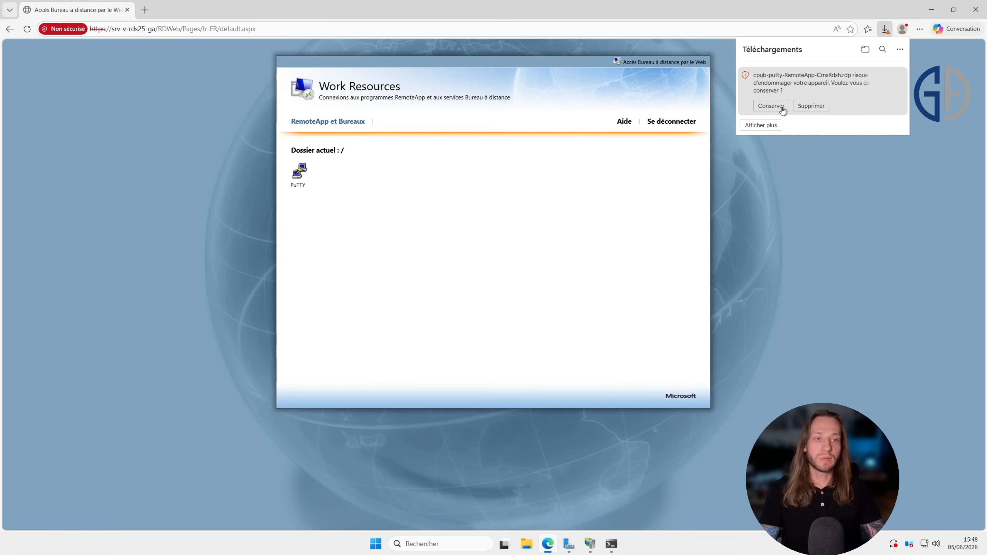
{"action": "left_click", "coordinate": [782, 107]}
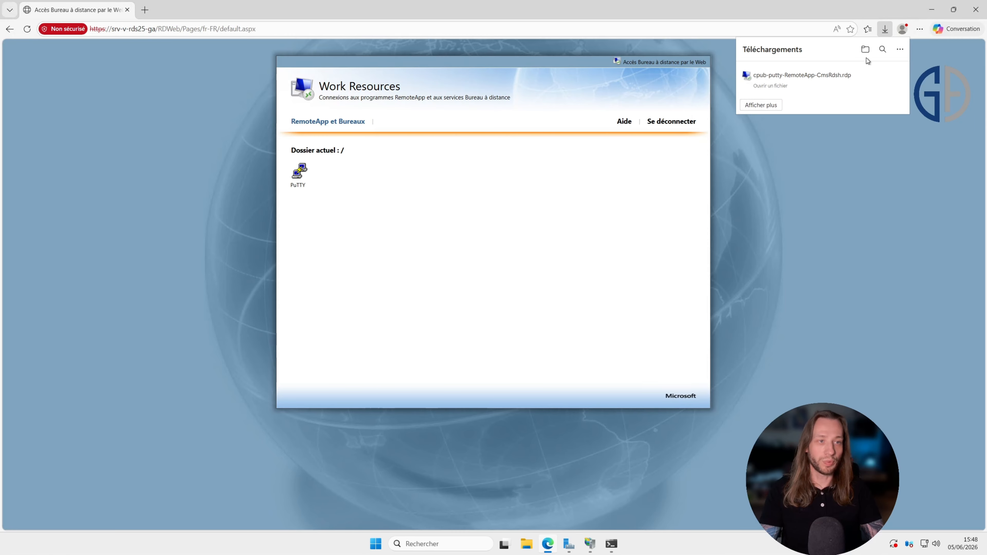
{"action": "left_click", "coordinate": [864, 49]}
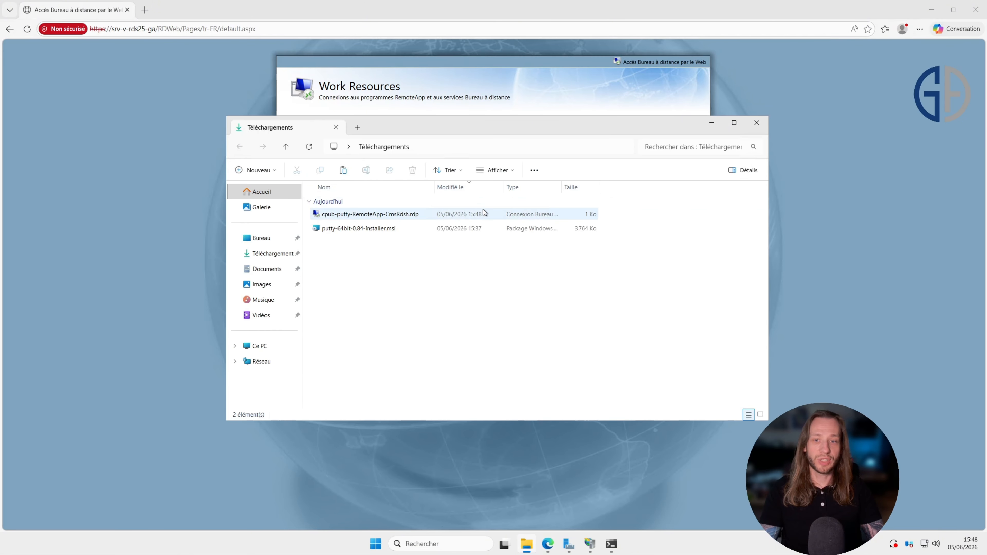
Step: Open cpub-putty-RemoteApp-CmsRdsh.rdp, authorise opening RDP files on this device, and connect without sharing any local resources
{"action": "left_click", "coordinate": [485, 210]}
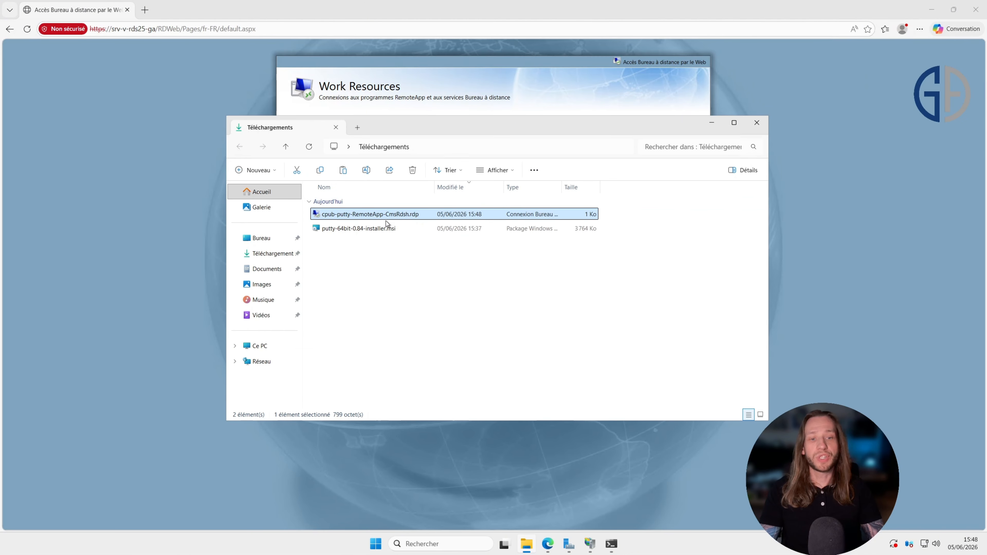
{"action": "double_click", "coordinate": [409, 216]}
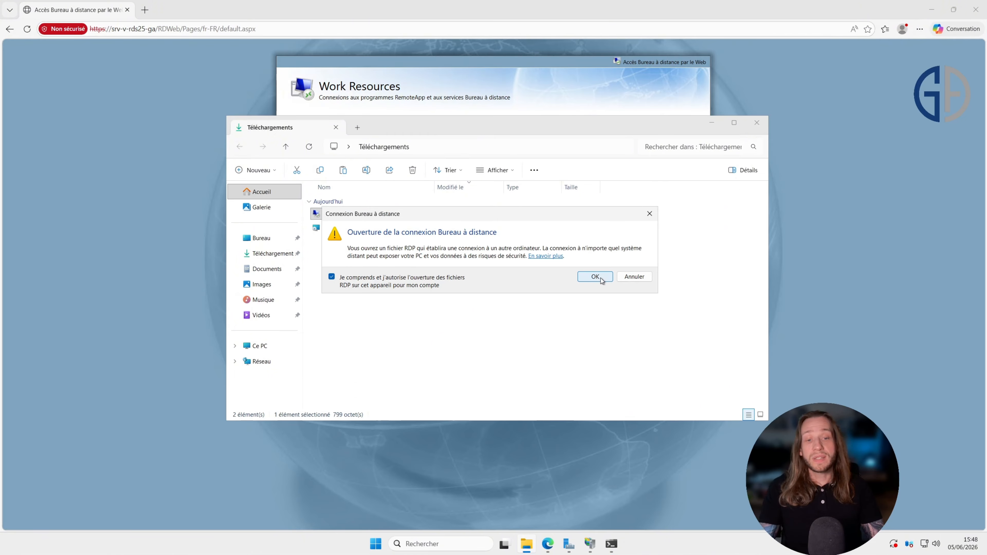
{"action": "left_click", "coordinate": [601, 279]}
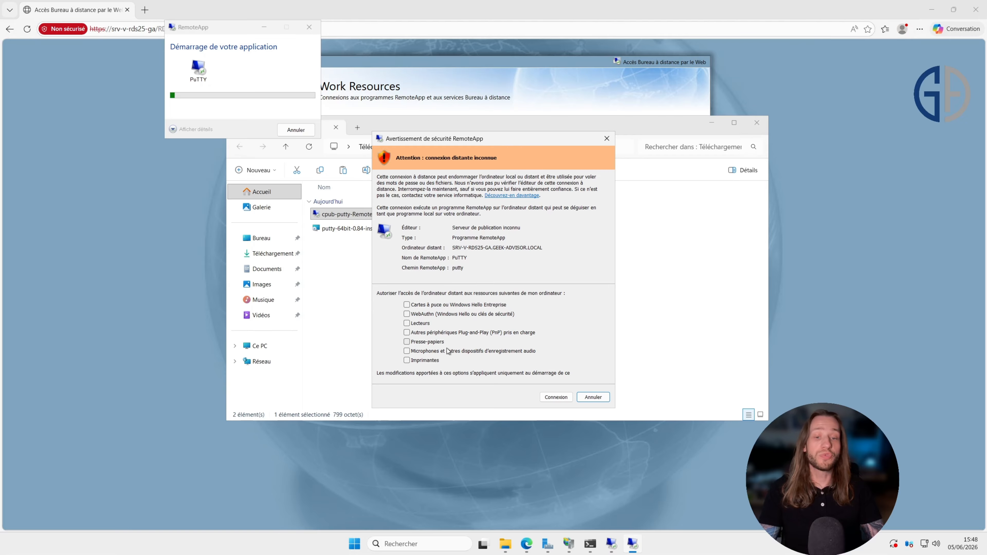
{"action": "left_click", "coordinate": [554, 398]}
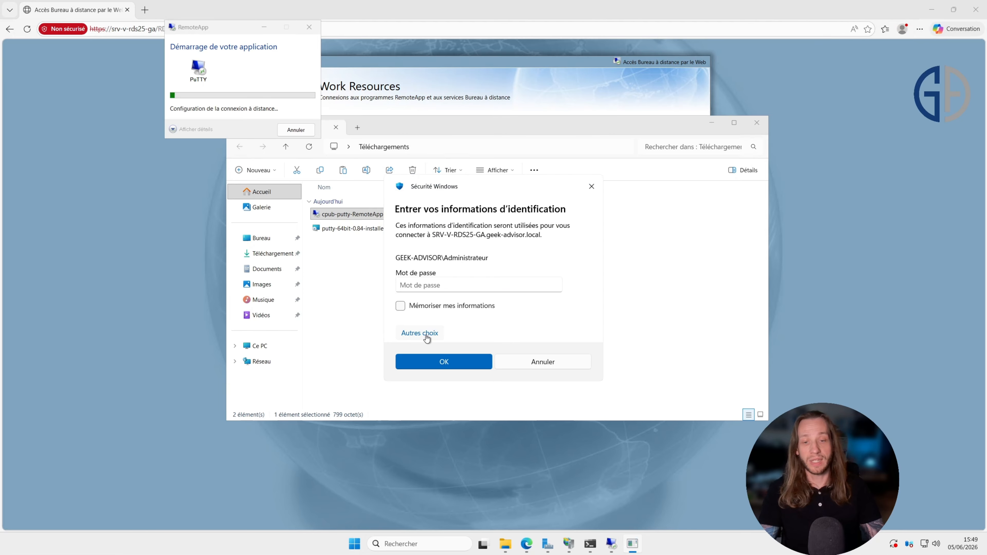
{"action": "left_click", "coordinate": [417, 333]}
{"action": "left_click", "coordinate": [468, 394]}
{"action": "type", "text": "gadirection"}
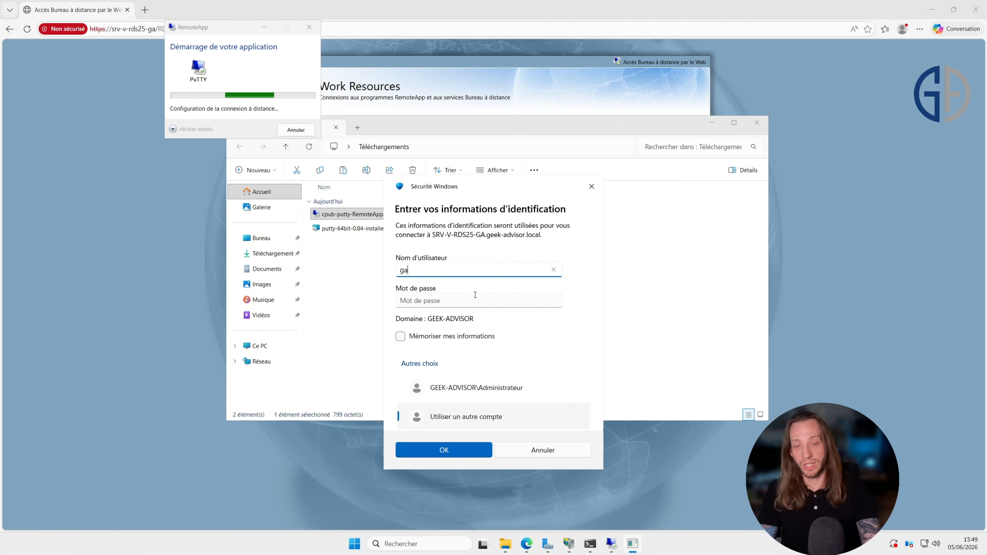
{"action": "left_click", "coordinate": [474, 295]}
{"action": "type", "text": "********"}
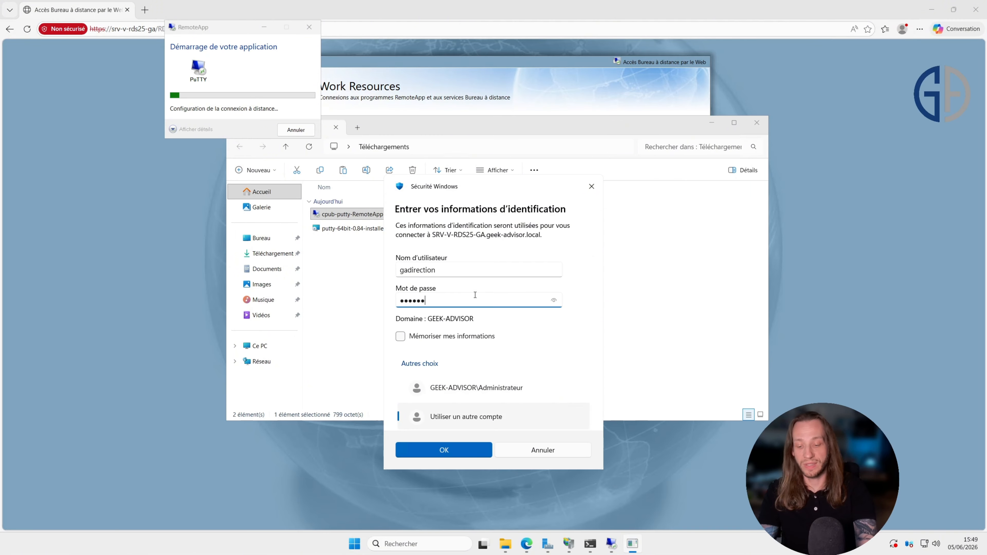
{"action": "key", "text": "Return"}
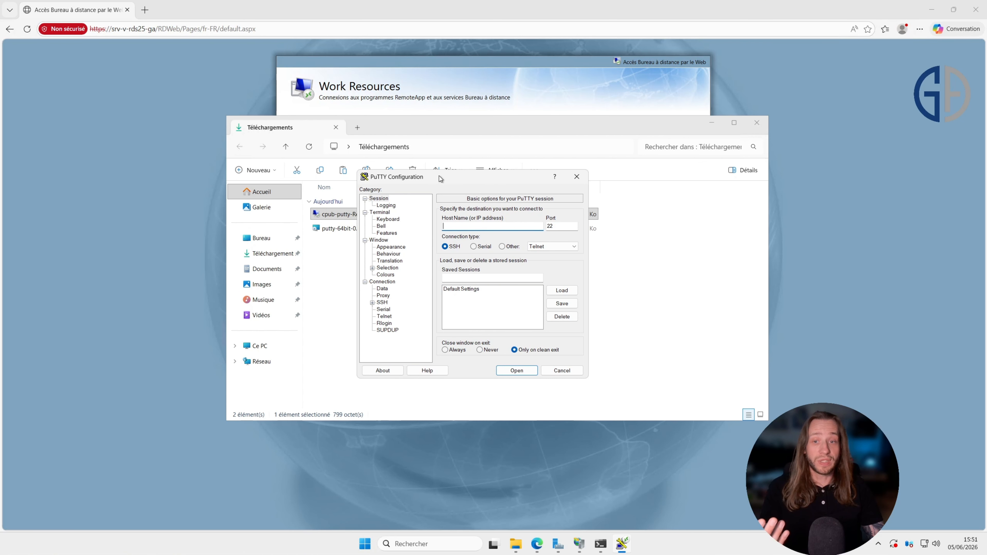
{"action": "left_click_drag", "start_coordinate": [438, 176], "coordinate": [459, 184]}
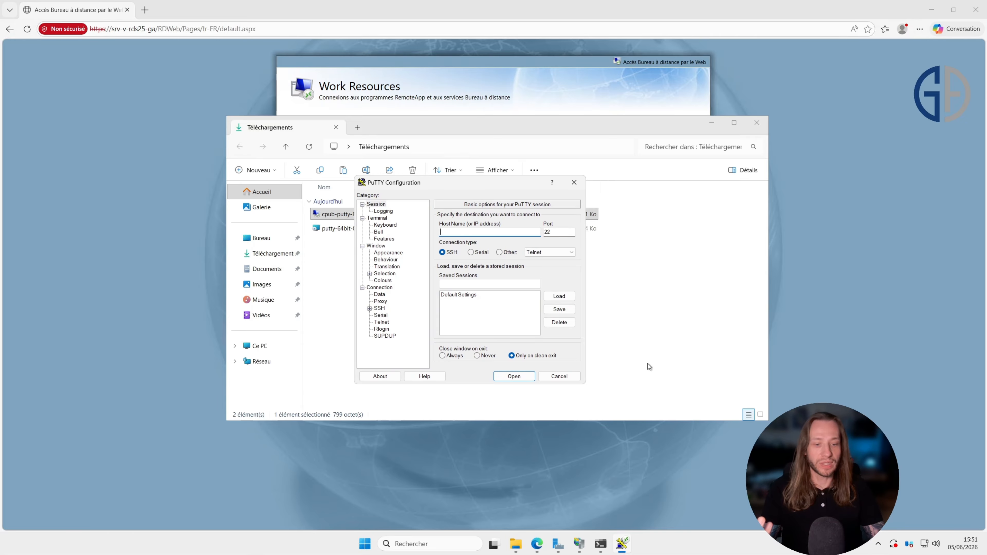
Step: Switch to Server Manager, refresh the RemoteApp collection's connections, and display the actions available for the gadirection session
{"action": "mouse_move", "coordinate": [564, 547]}
{"action": "left_click", "coordinate": [563, 519]}
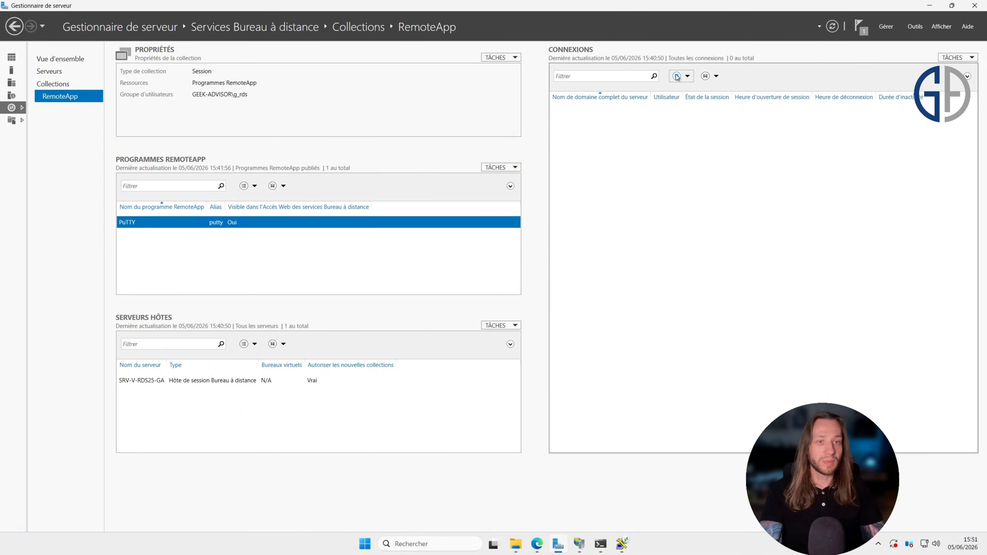
{"action": "left_click", "coordinate": [697, 125]}
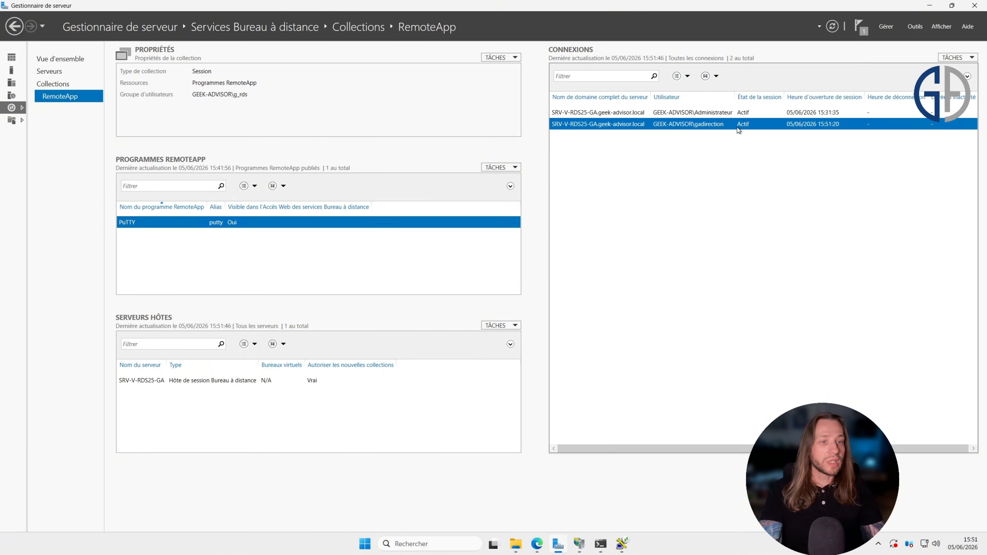
{"action": "left_click", "coordinate": [817, 116]}
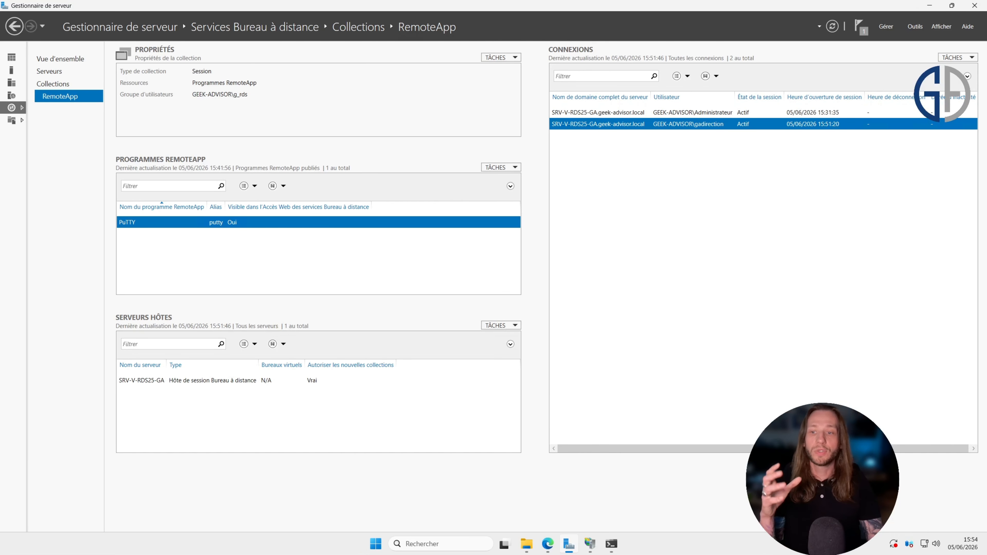
{"action": "right_click", "coordinate": [608, 124]}
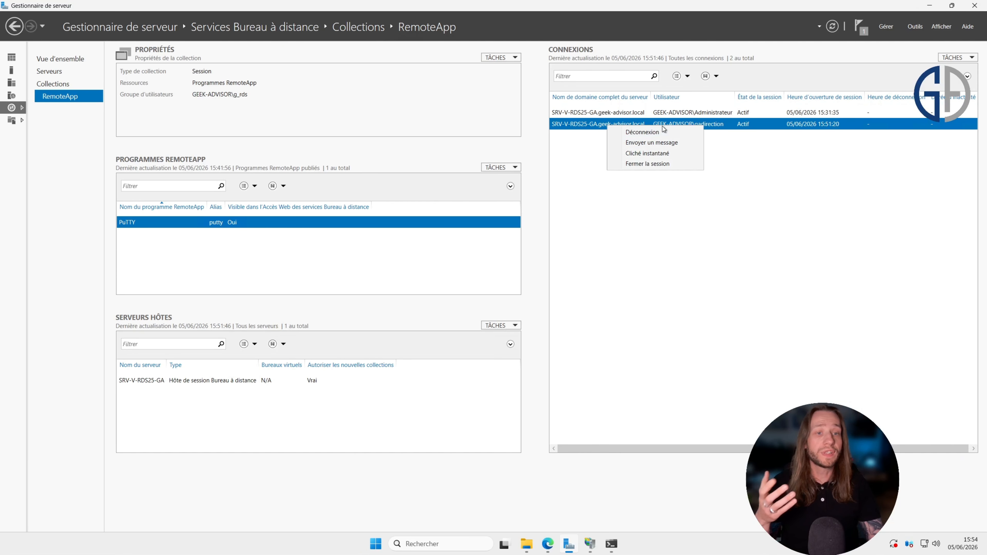